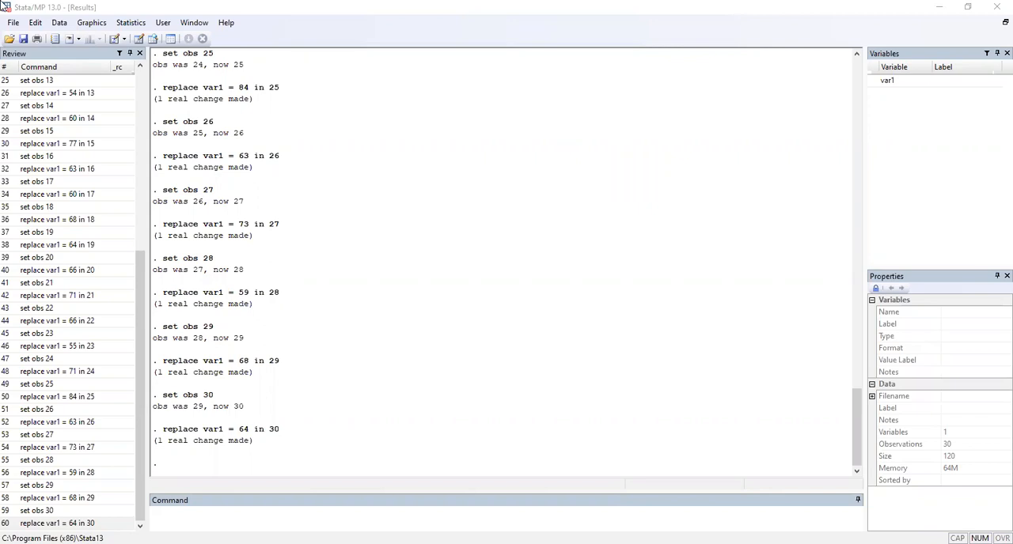
Step: Review the 30 var1 observations in the editable data grid, and put the grid away
left_click(60, 23)
mouse_move(110, 54)
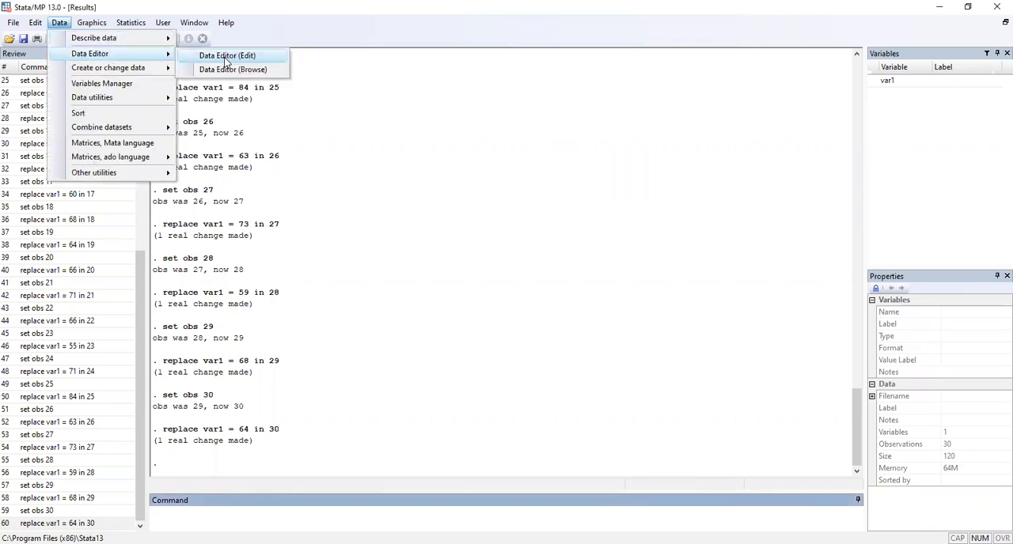
left_click(227, 56)
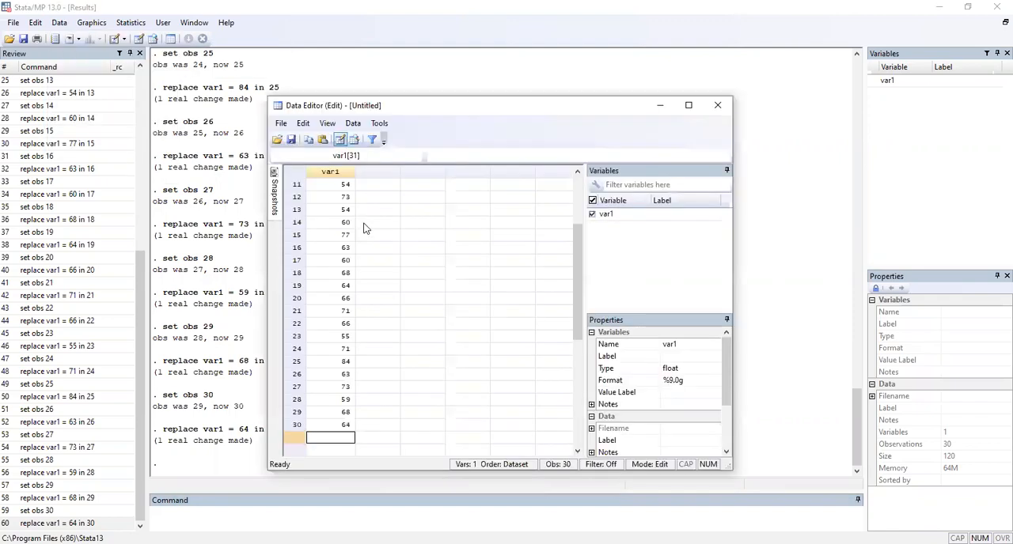
left_click_drag(580, 285, 580, 235)
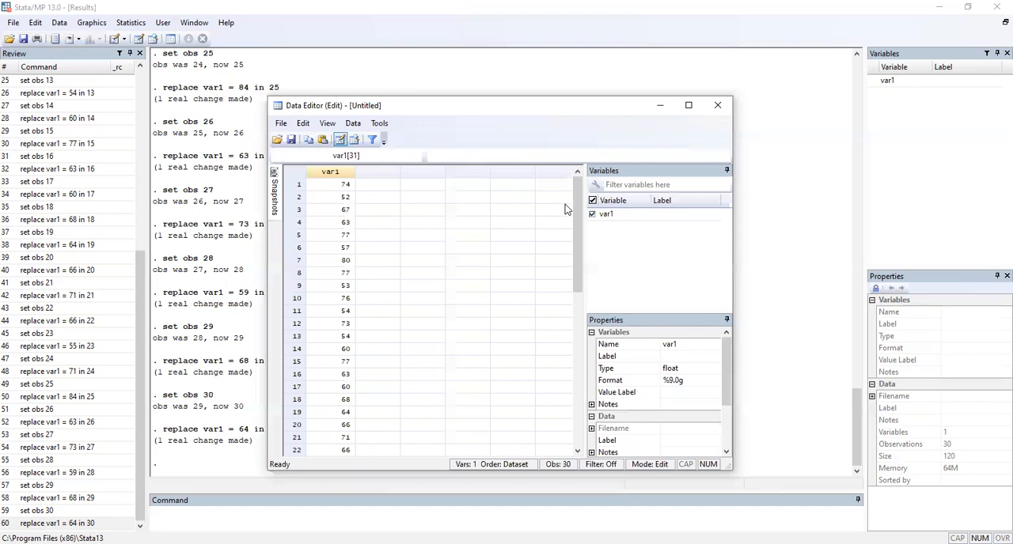
left_click_drag(577, 206, 571, 277)
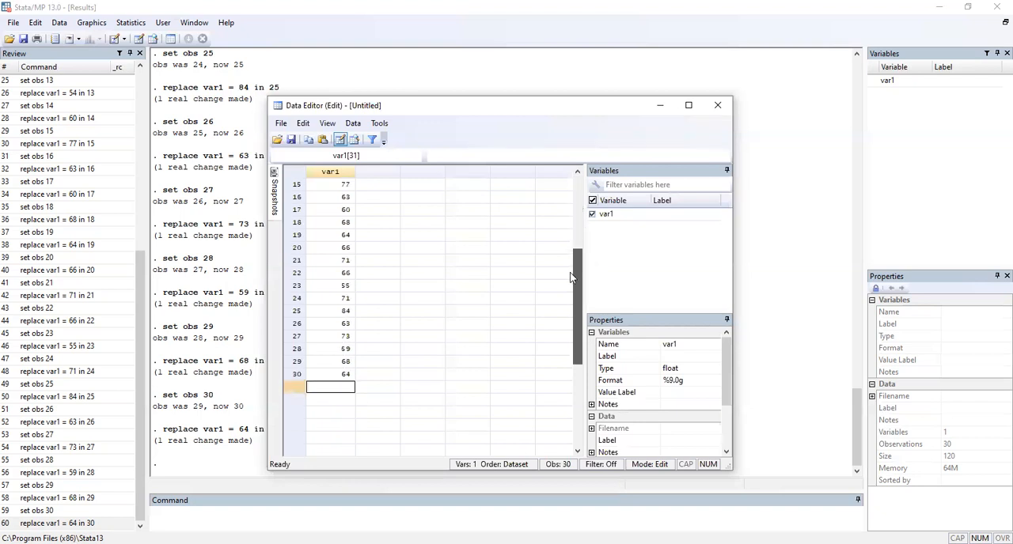
left_click(660, 105)
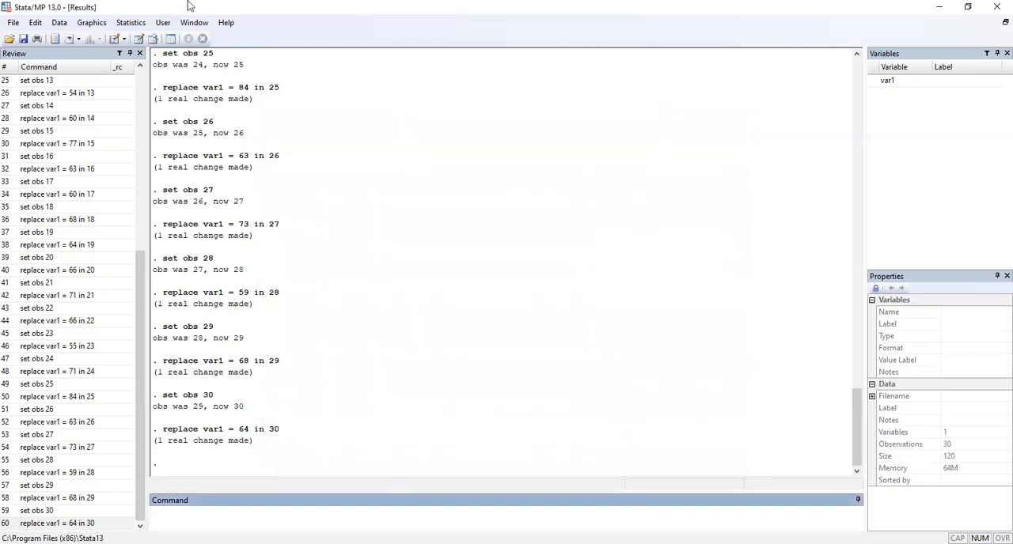
Step: Create a stem-and-leaf display for var1 with the default number of lines
left_click(128, 23)
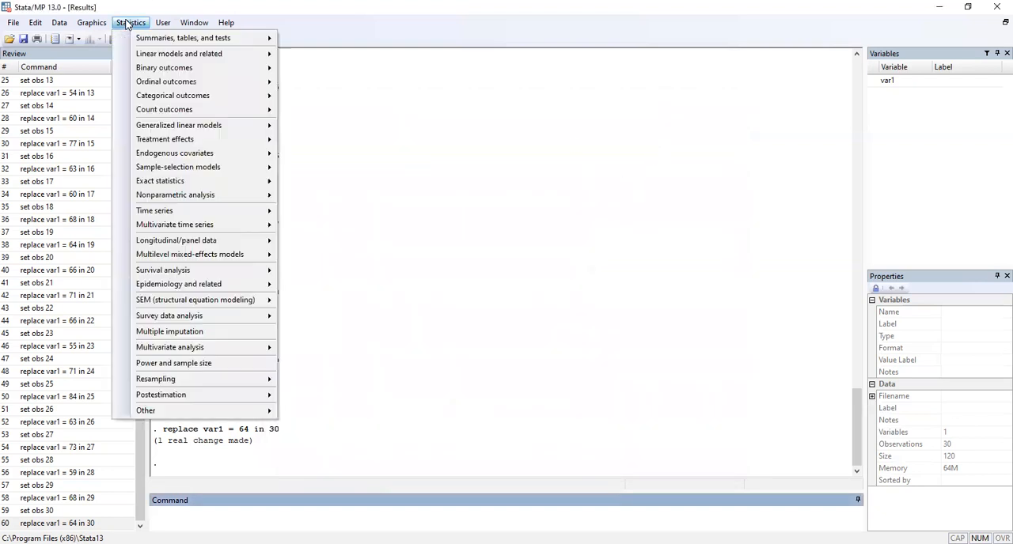
mouse_move(148, 40)
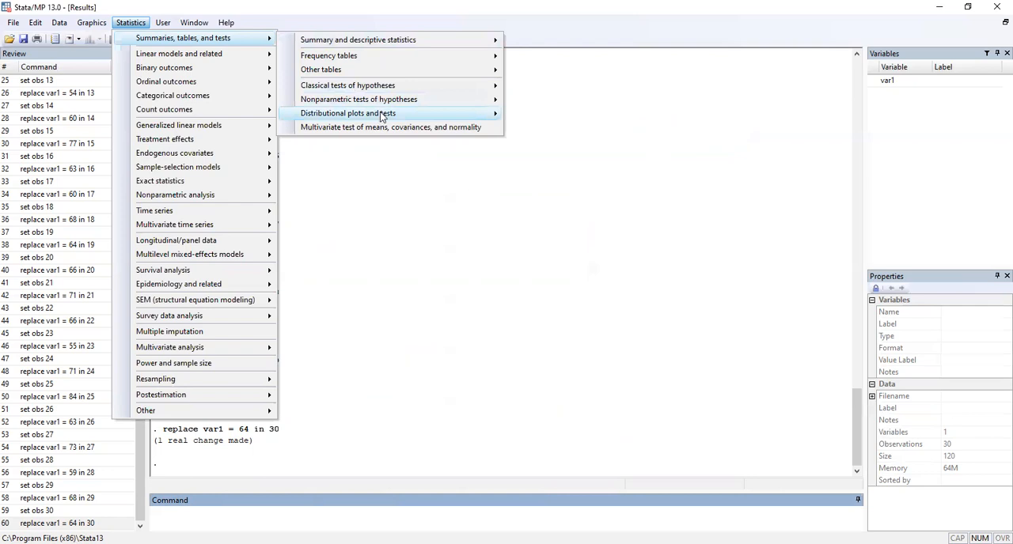
mouse_move(382, 116)
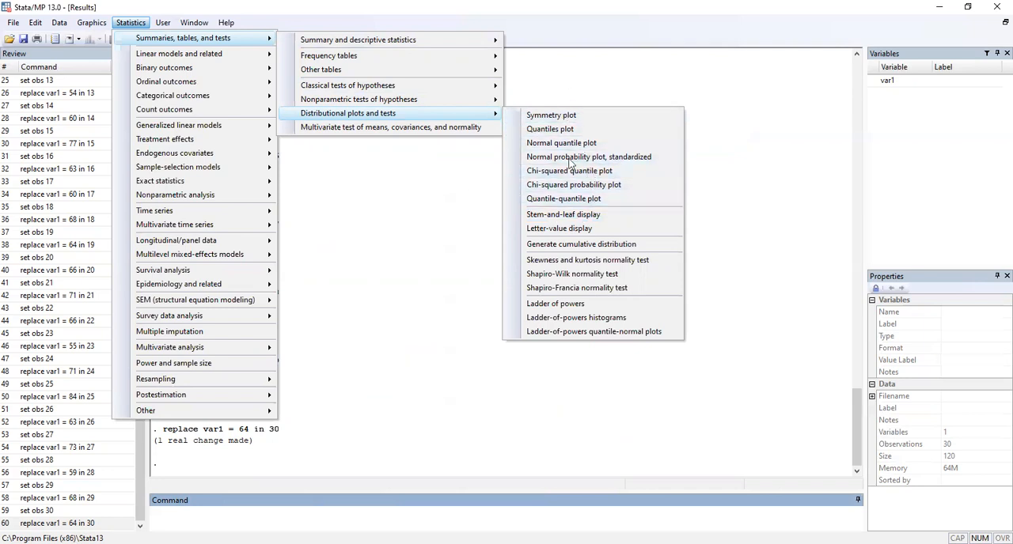
left_click(589, 222)
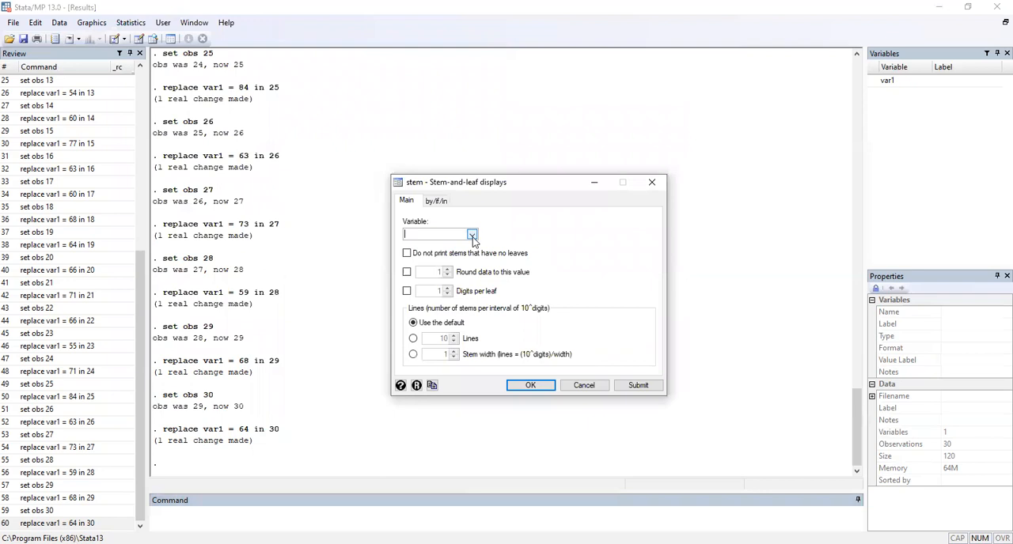
left_click(471, 236)
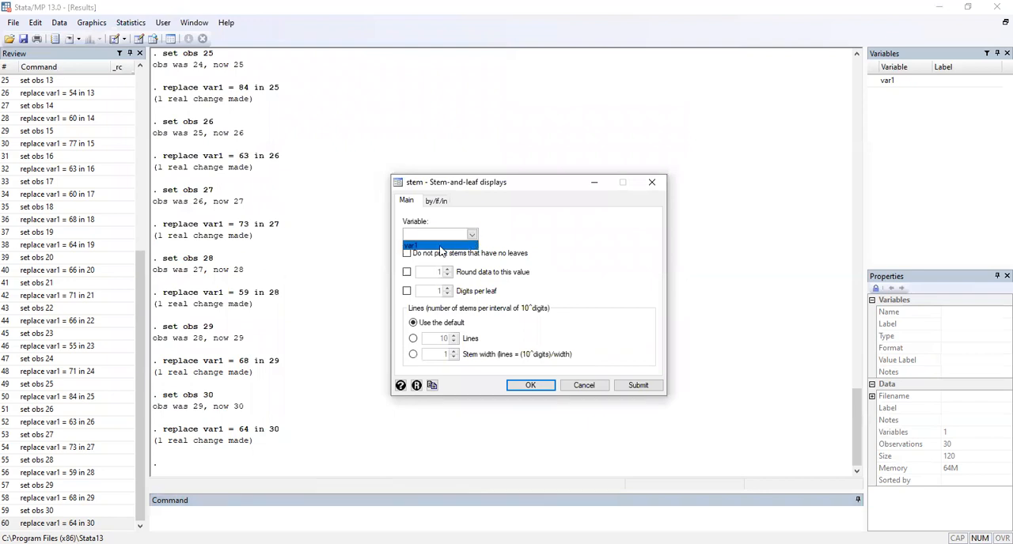
left_click(440, 246)
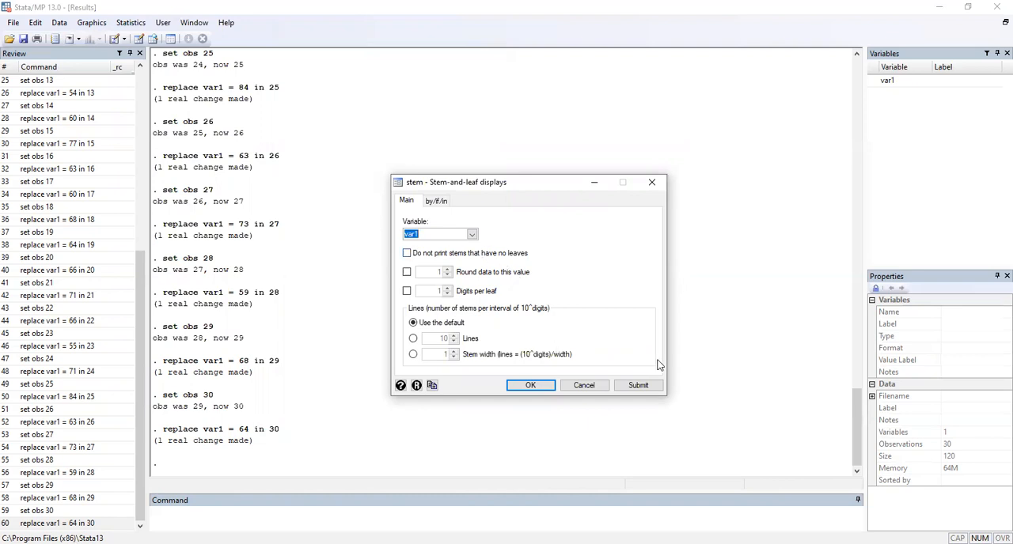
left_click(523, 386)
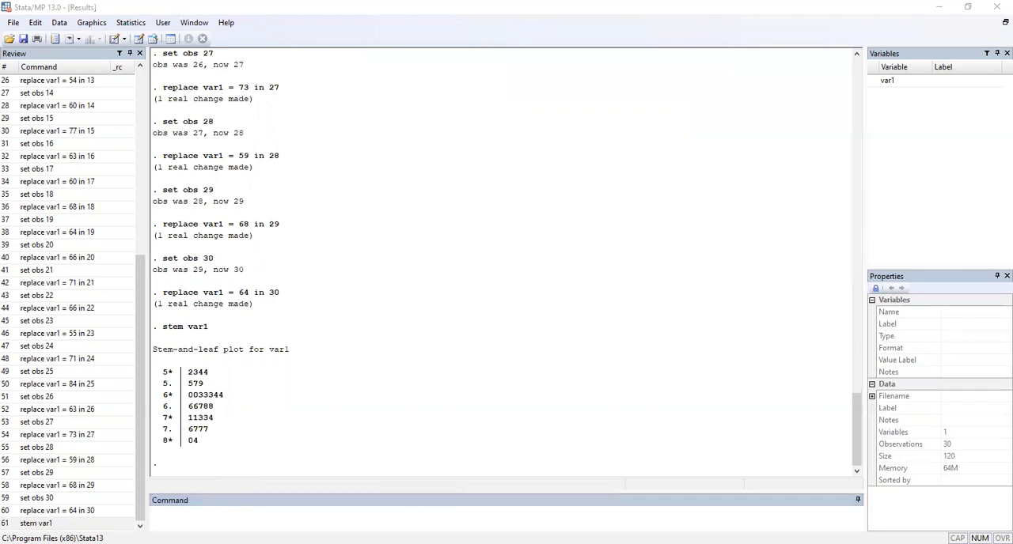
Step: Reopen the data for editing and clear the var1 values from row 30 upward through row 28
left_click(717, 105)
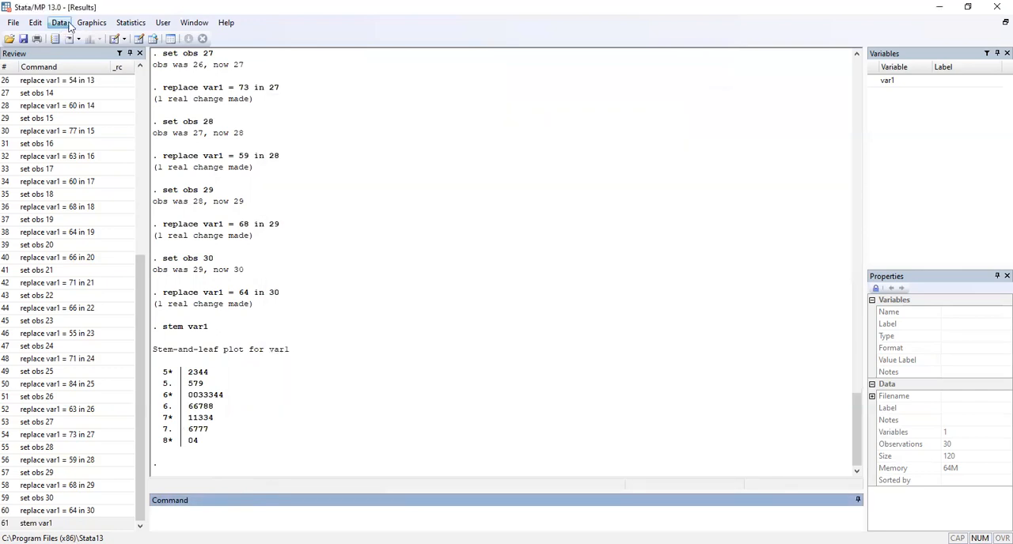
left_click(61, 23)
mouse_move(79, 43)
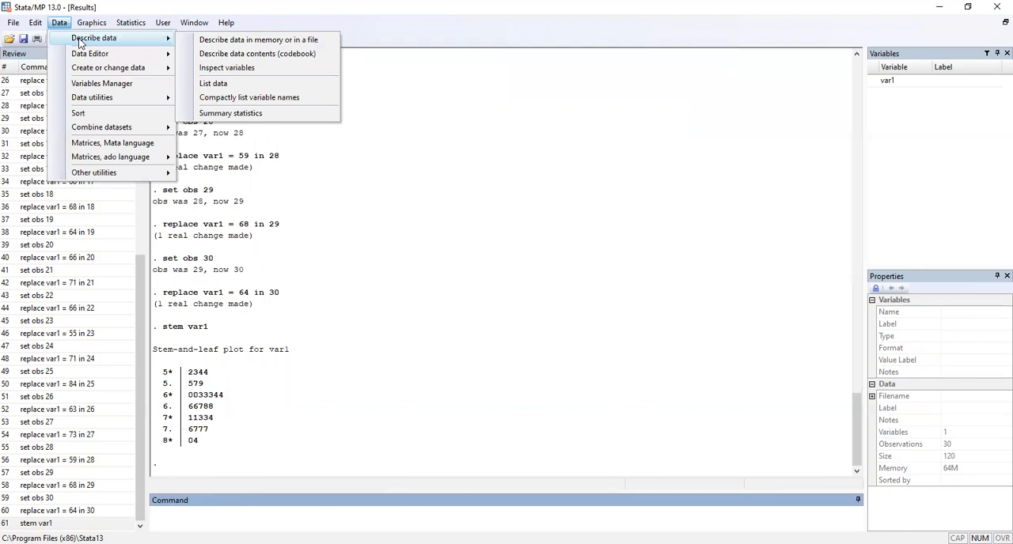
left_click(205, 58)
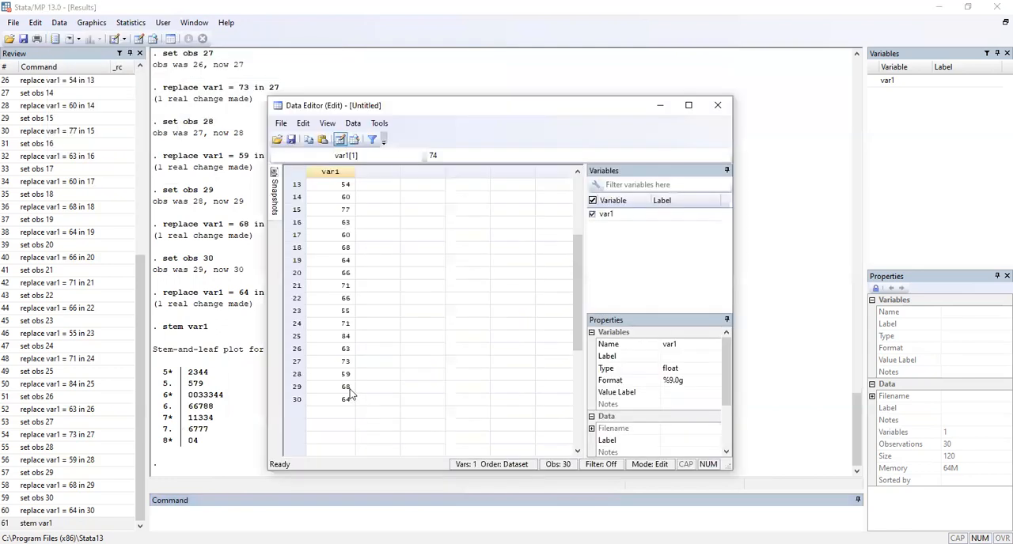
key("Delete")
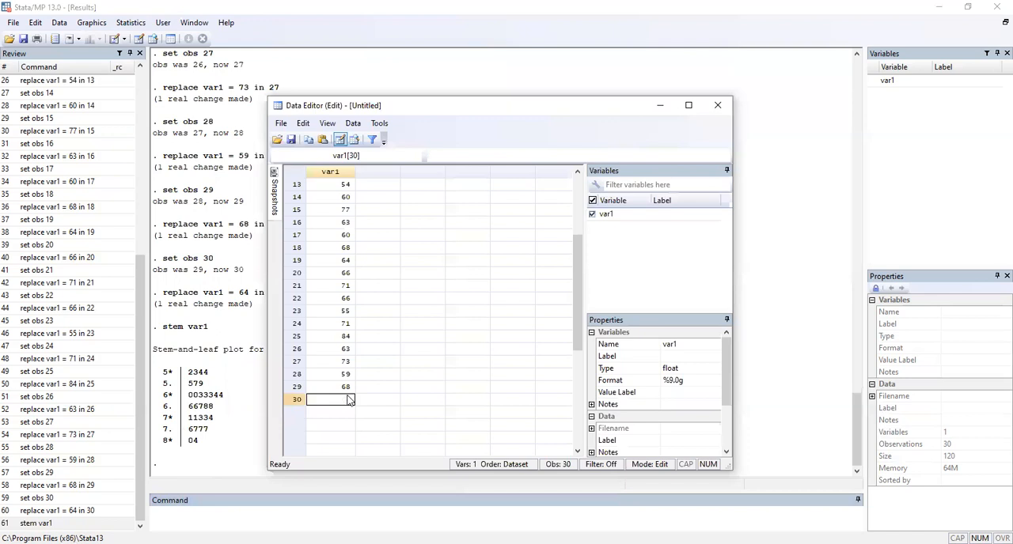
key("Up")
key("Delete")
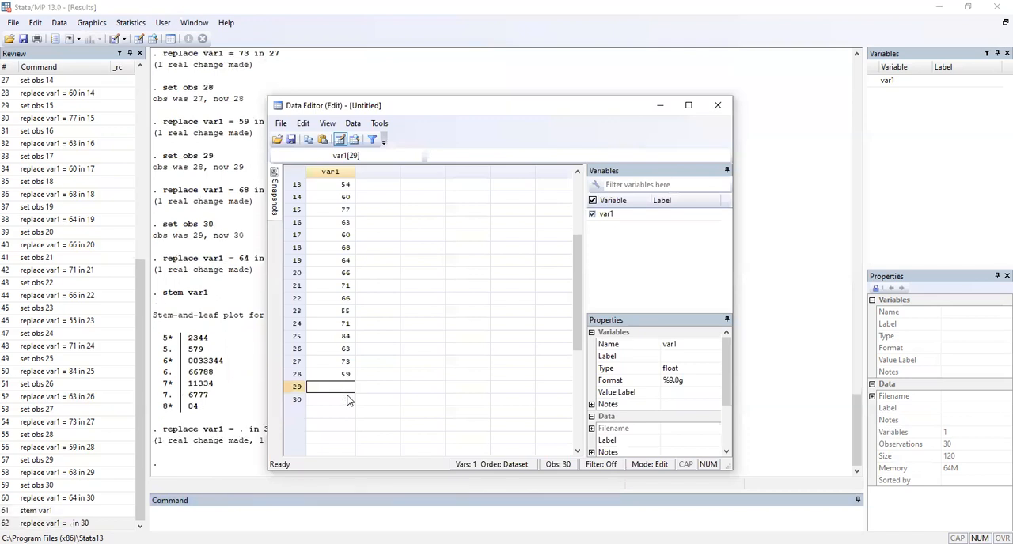
key("Up")
key("Delete")
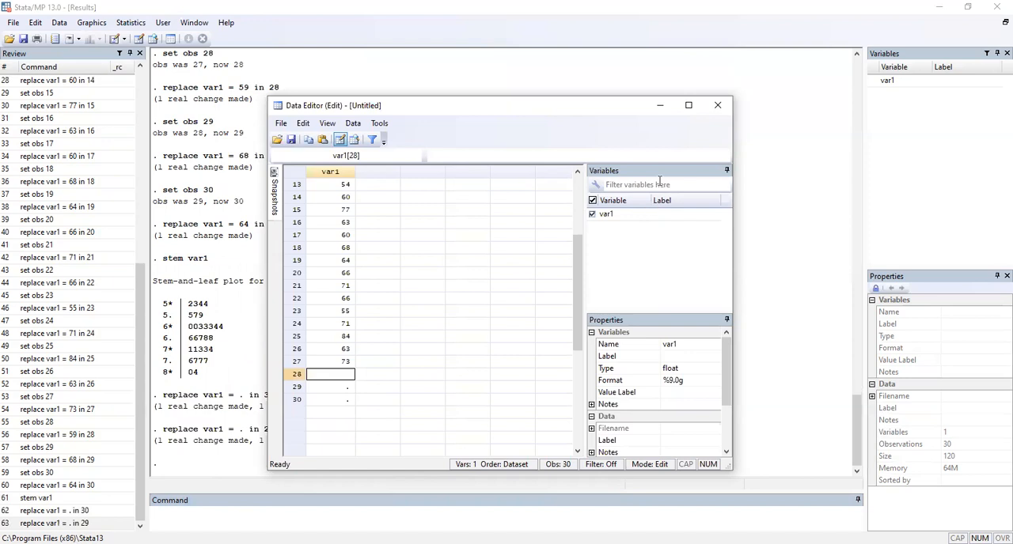
left_click(717, 105)
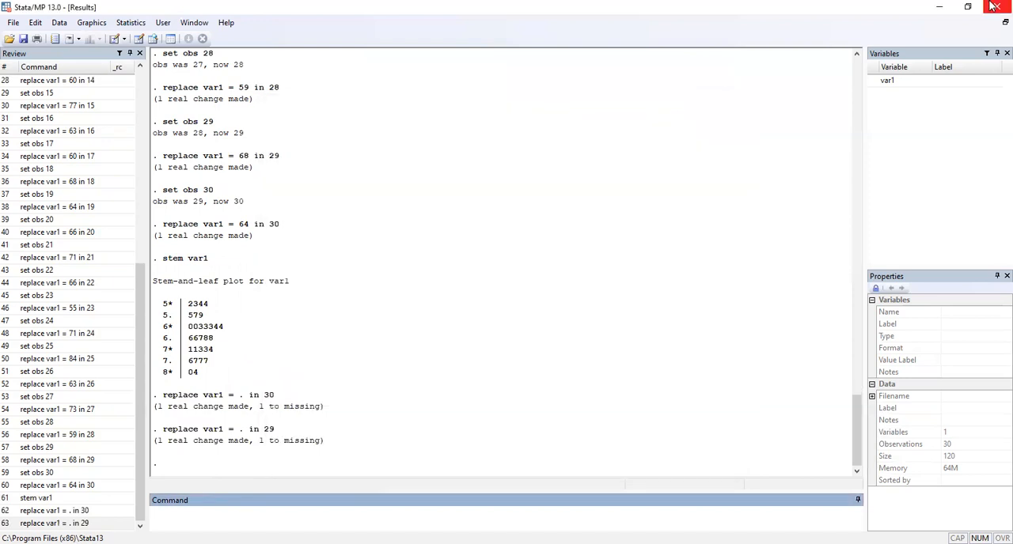
Step: Quit the program without saving the old dataset, and open an empty data editor in a fresh session
left_click(996, 6)
left_click(515, 306)
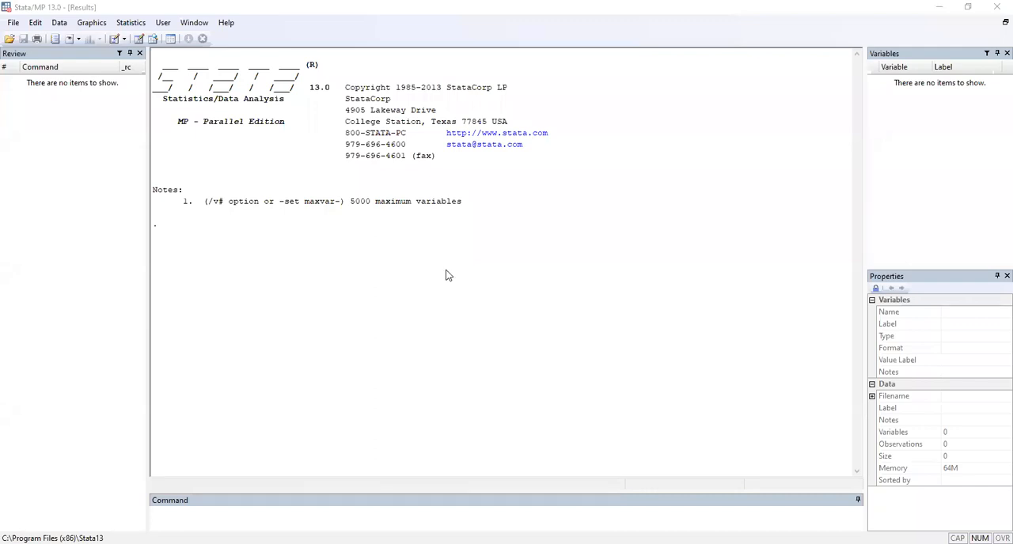
left_click(60, 28)
mouse_move(83, 56)
left_click(217, 53)
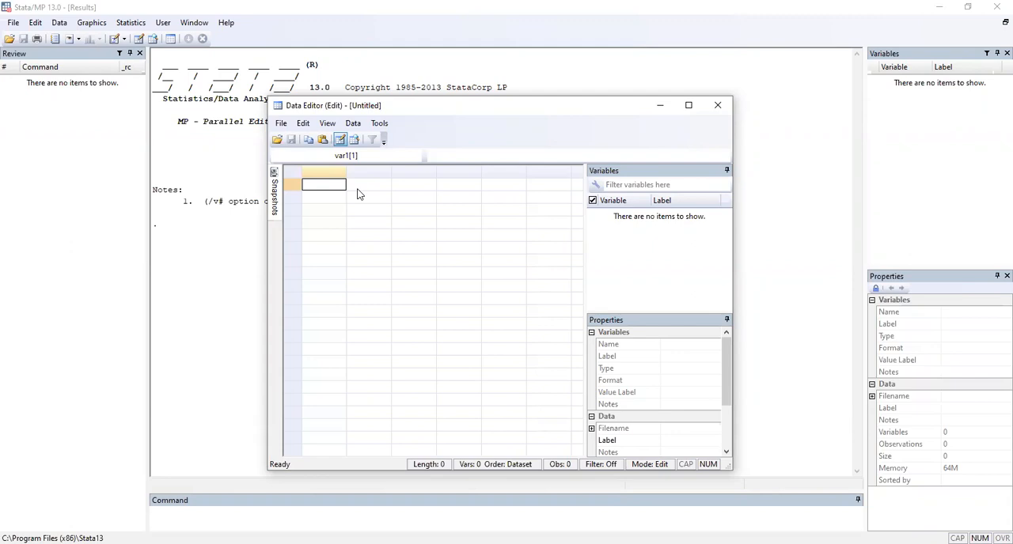
Step: Enter 42.33, 53.10, 42.08 and 50.06 in rows 1 to 4 of the first data column
type("42.33")
key("Return")
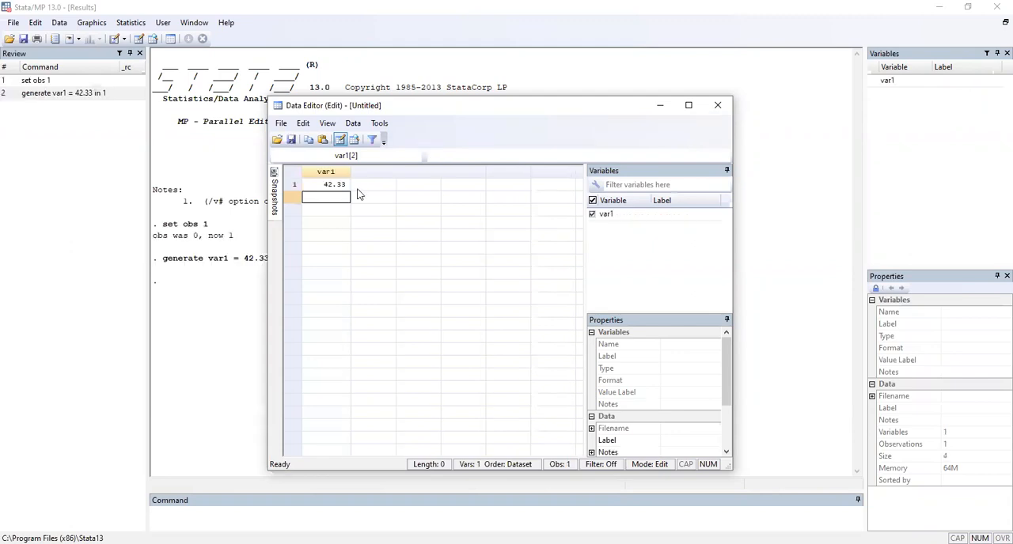
type("53.10")
key("Return")
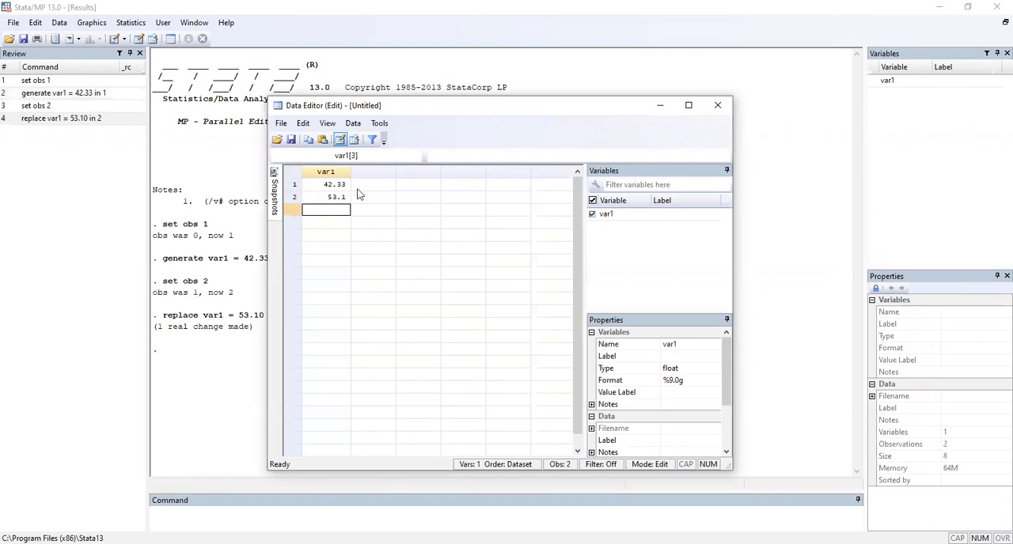
type("42.08")
key("Return")
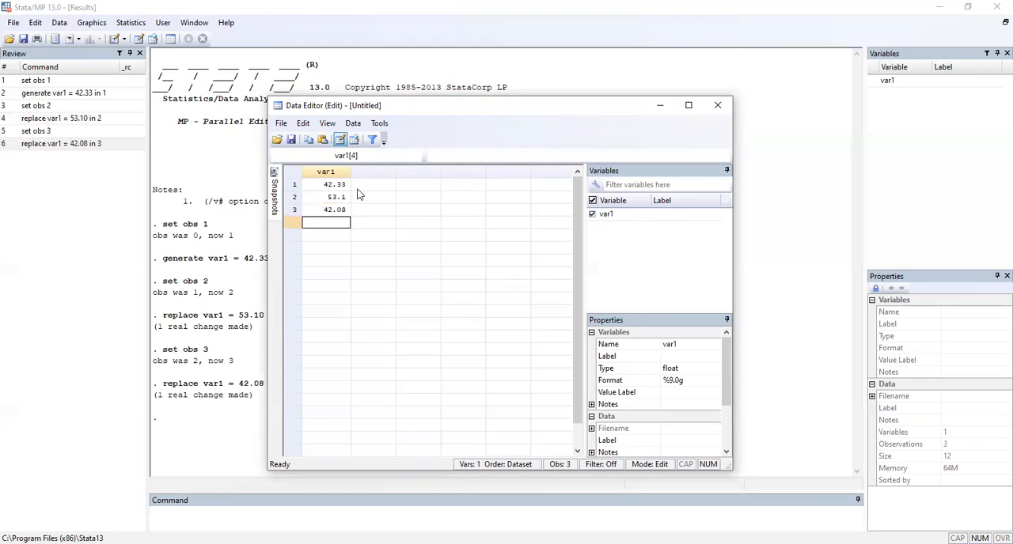
type("50.06")
key("Return")
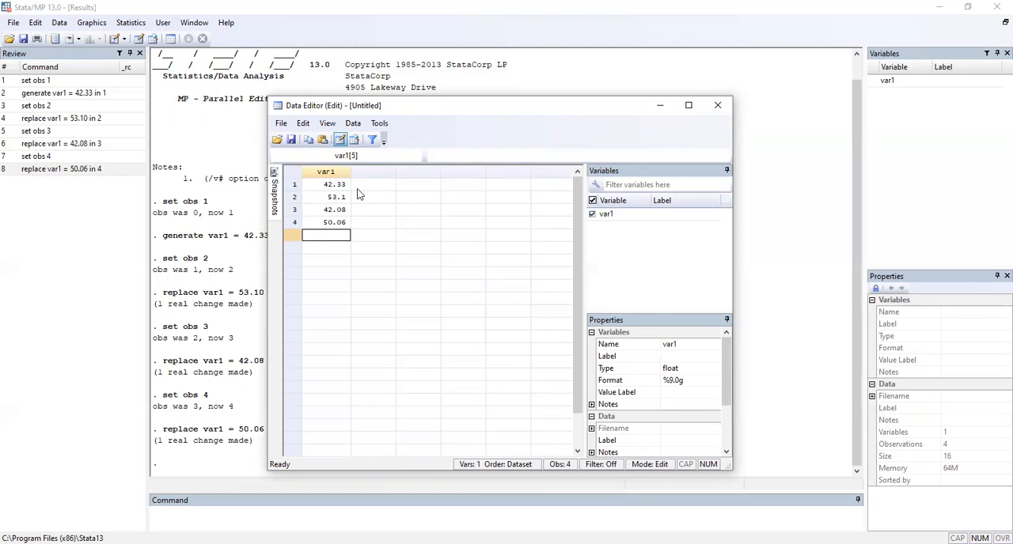
Step: Continue var1 with 42.45, 42.46 and 47.82 in rows 5 to 7
type("42.45")
key("Return")
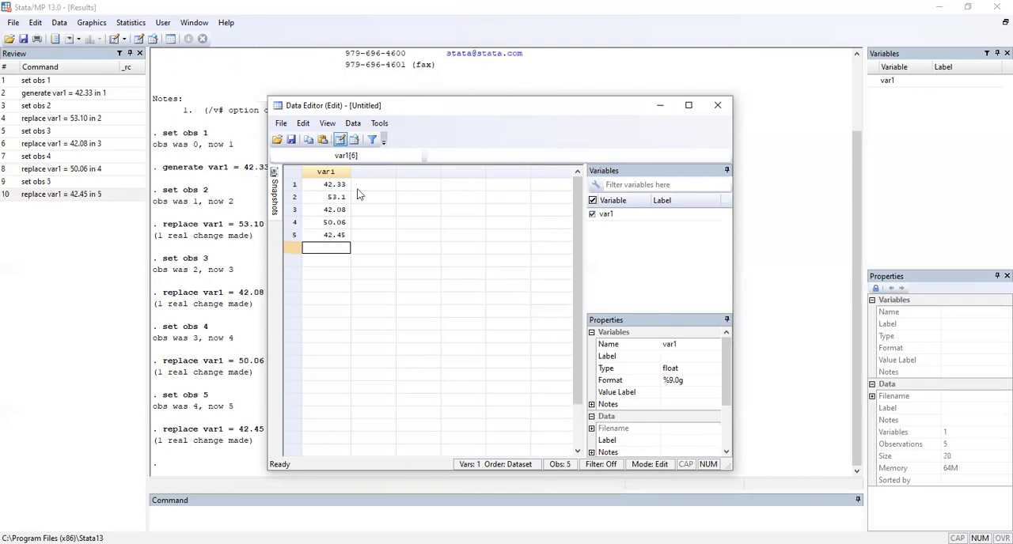
type("42.46")
key("Return")
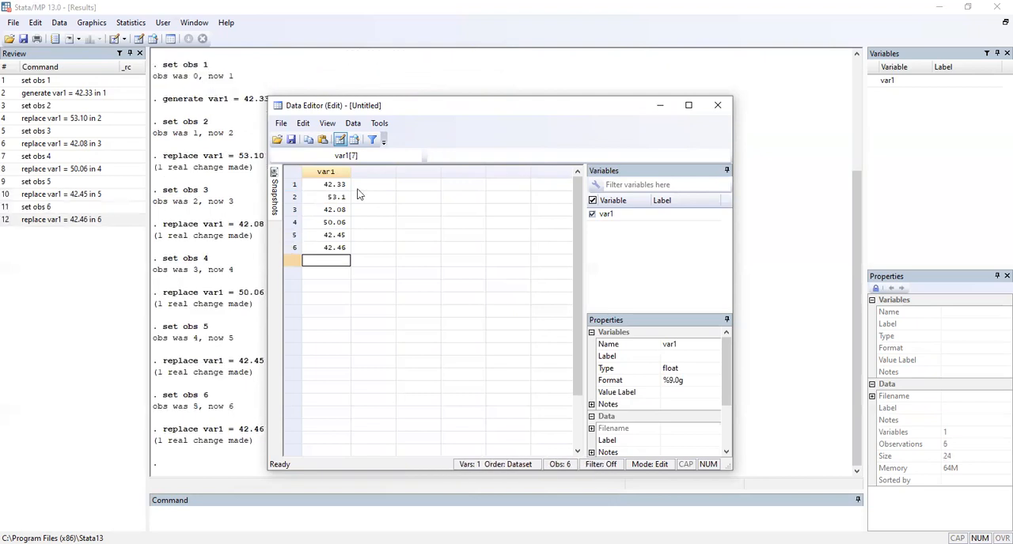
type("47.82")
key("Return")
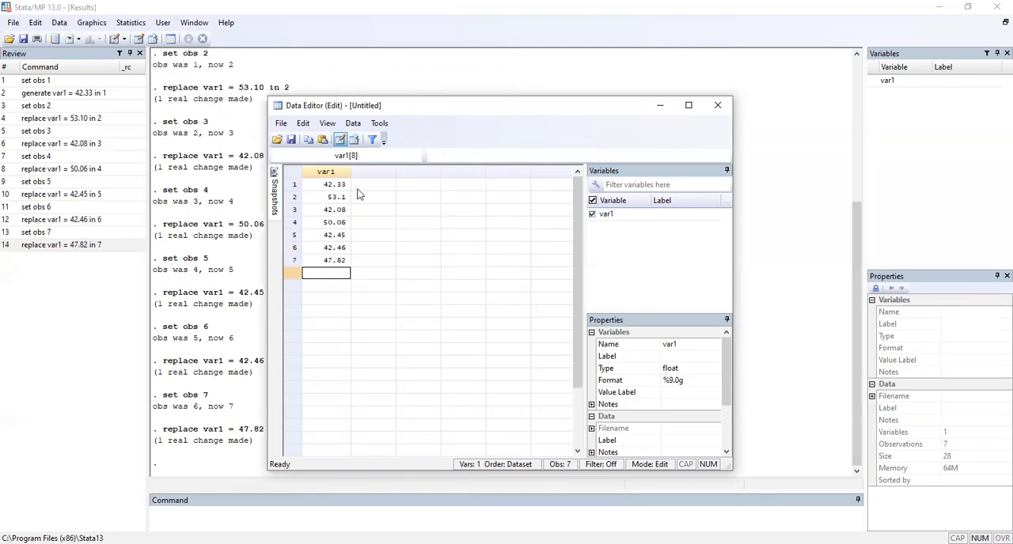
Step: Enter 49.92, 36.23, 49.66 and 41.49 in rows 8 to 11 of var1
type("49.92")
key("Return")
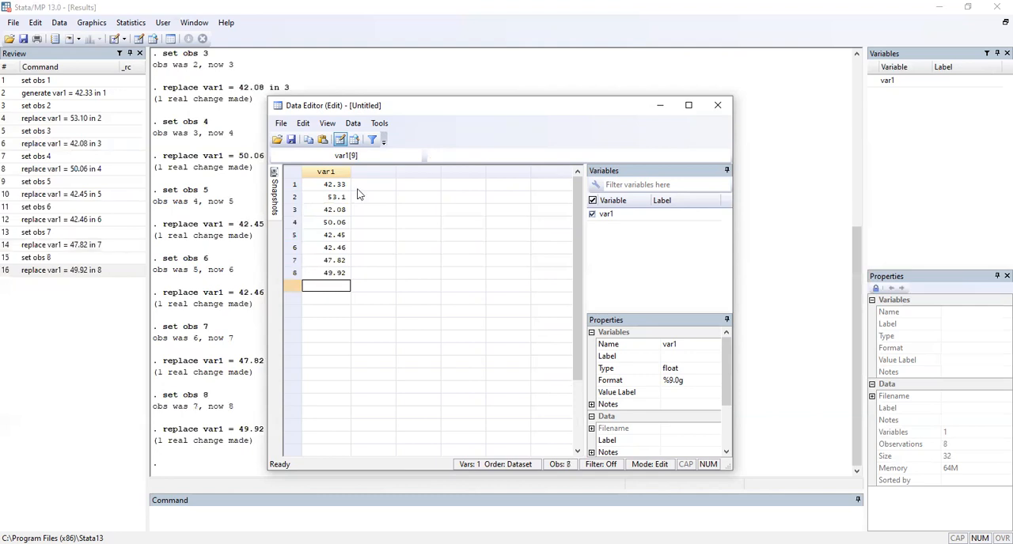
type("36.23")
key("Return")
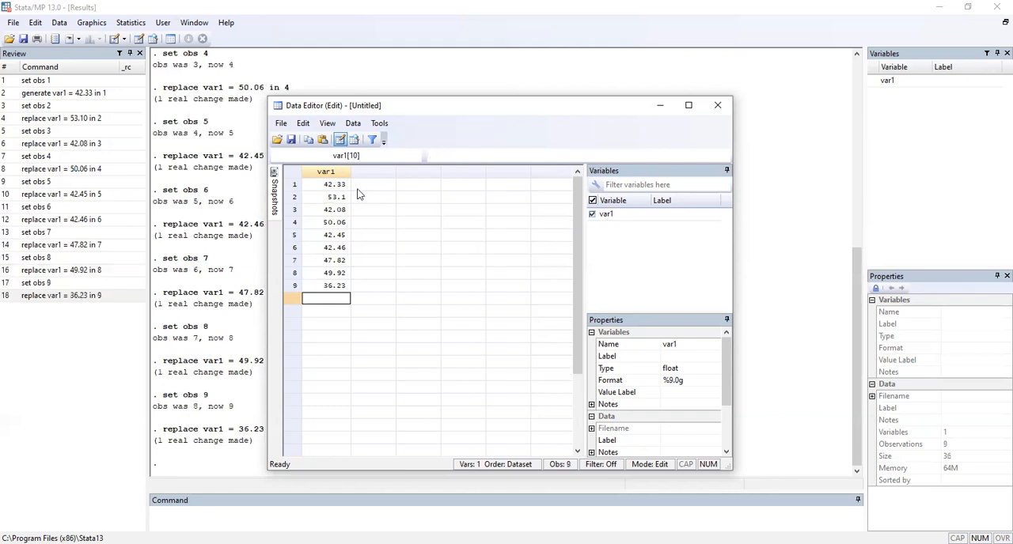
type("49.66")
key("Return")
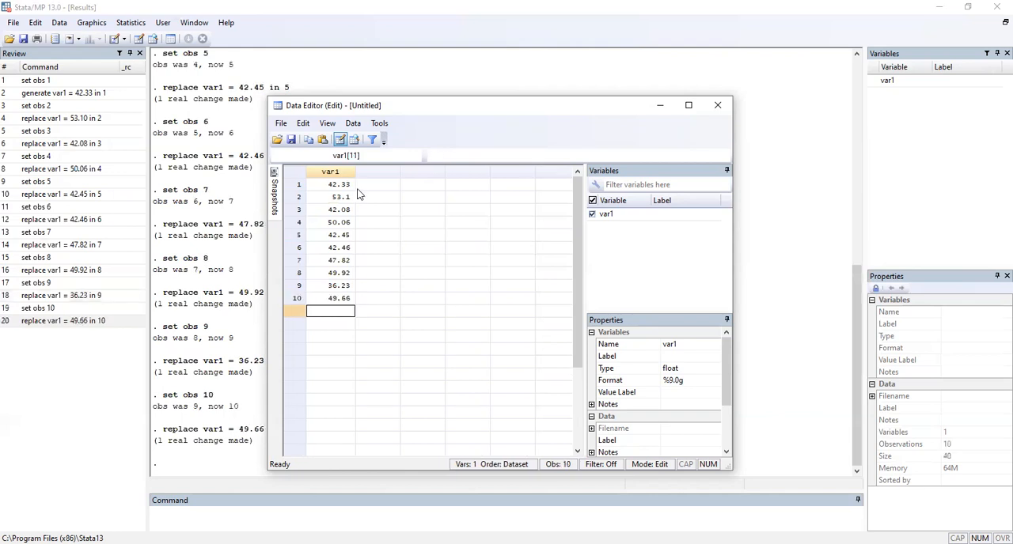
type("41.49")
key("Return")
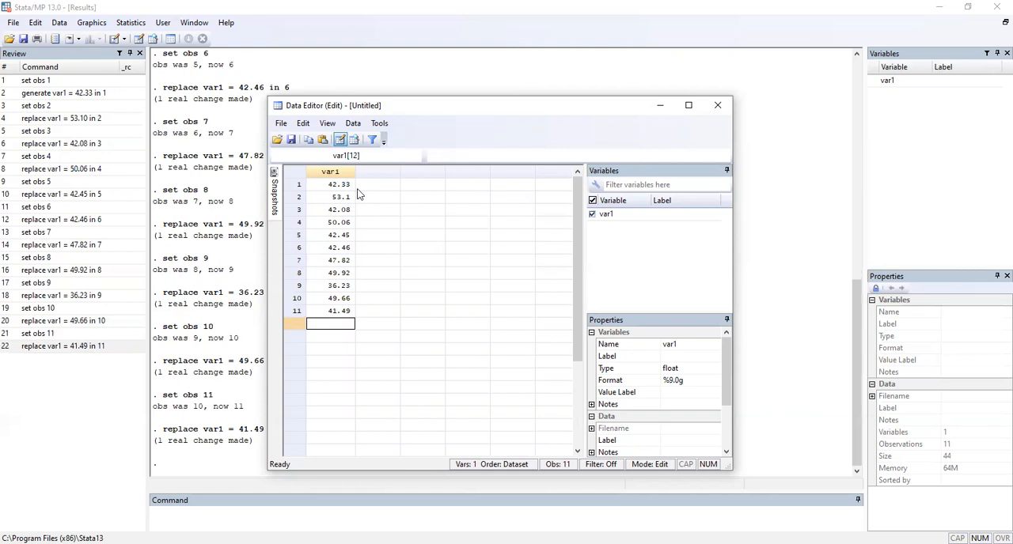
Step: Enter 918, 805, 892 and 962 in rows 1 to 4 of the second data column
left_click(381, 185)
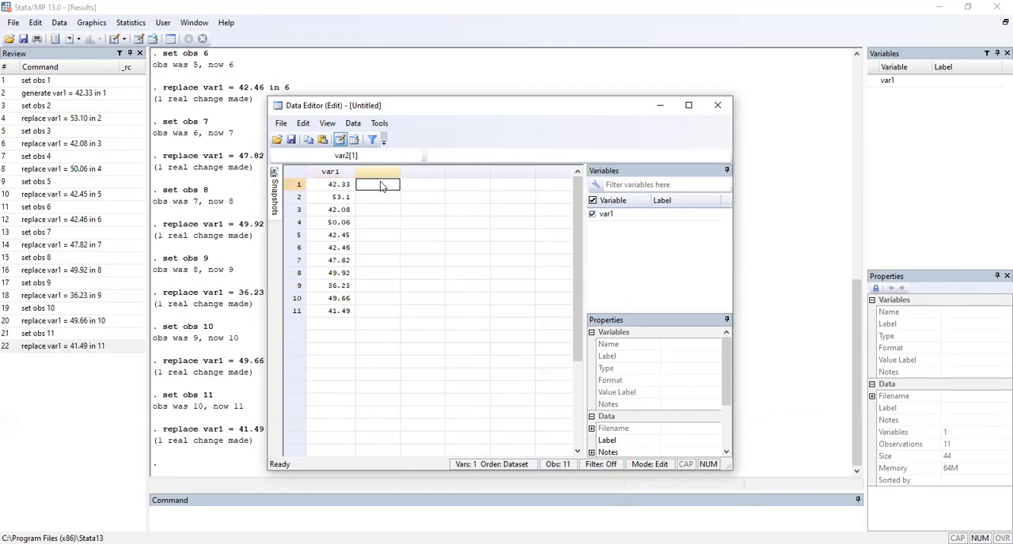
type("918")
key("Return")
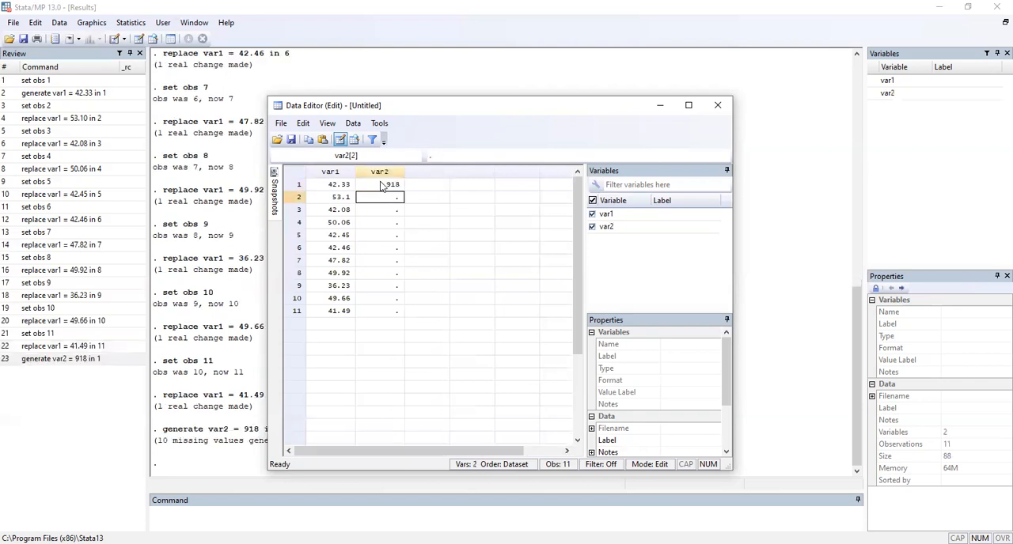
type("805")
key("Return")
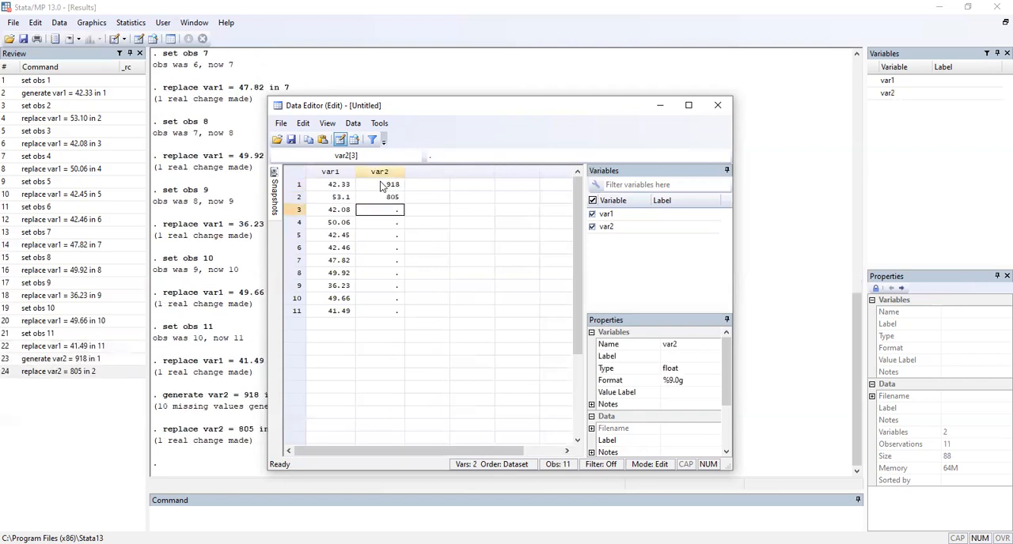
type("892")
key("Return")
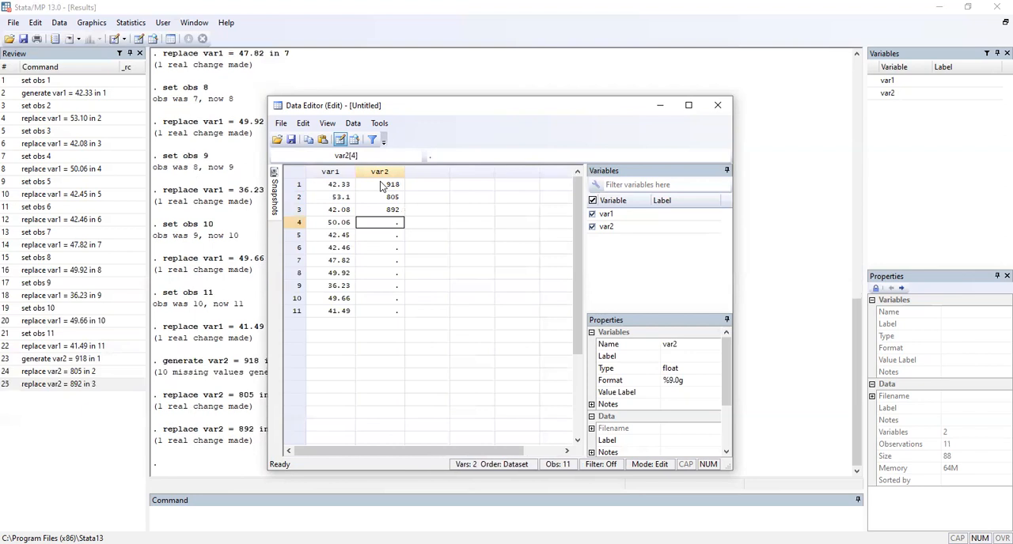
type("962")
key("Return")
Step: Continue var2 with 968, 907, 770 and 743 in rows 5 to 8
type("968")
key("Return")
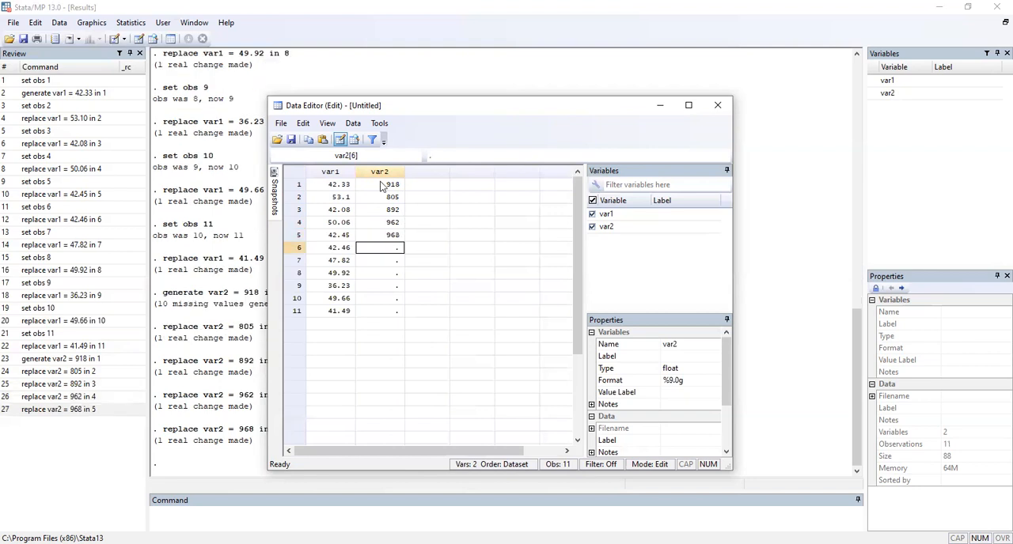
type("907")
key("Return")
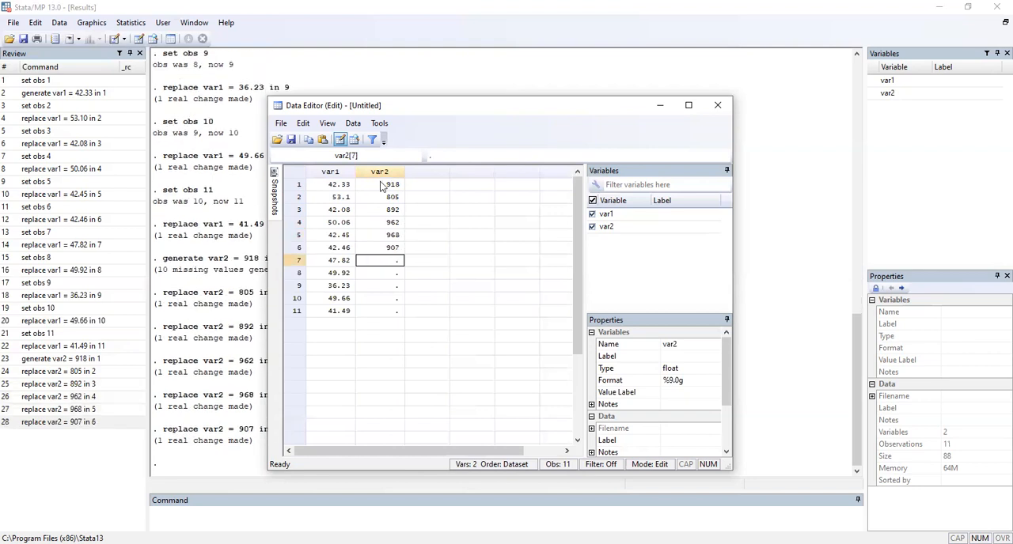
type("770")
key("Return")
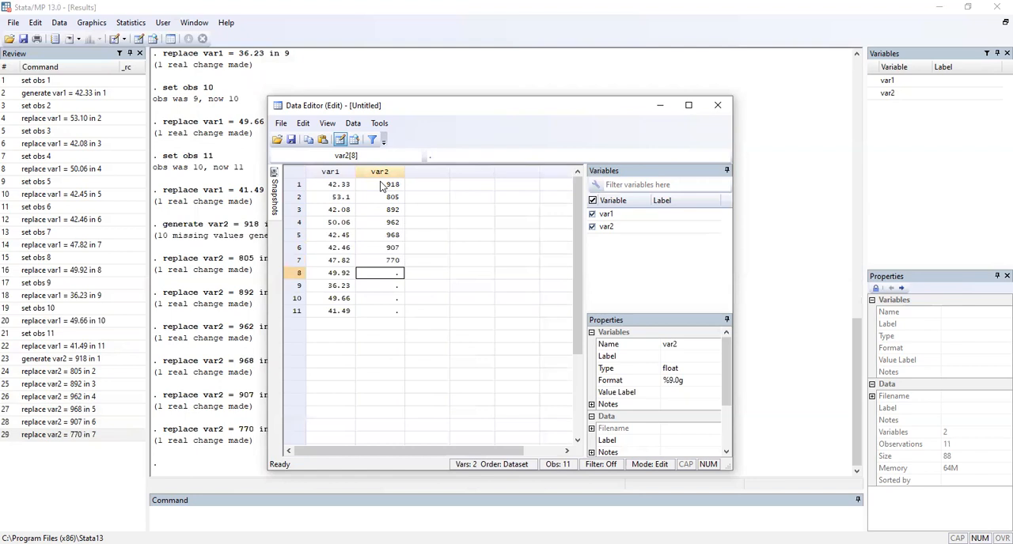
type("743")
key("Return")
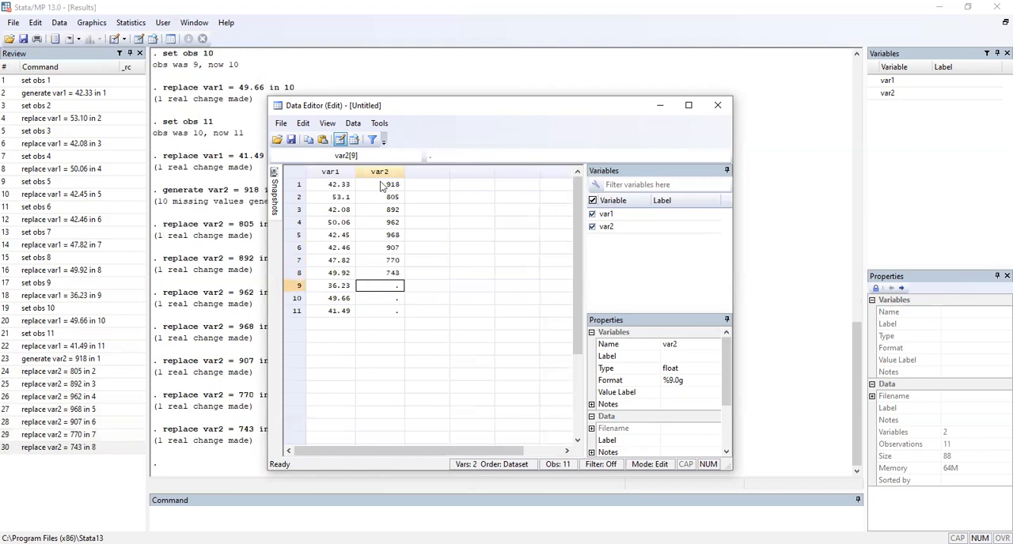
Step: Complete var2 with 1045, 810 and 927 in rows 9 to 11
type("1045")
key("Return")
type("810")
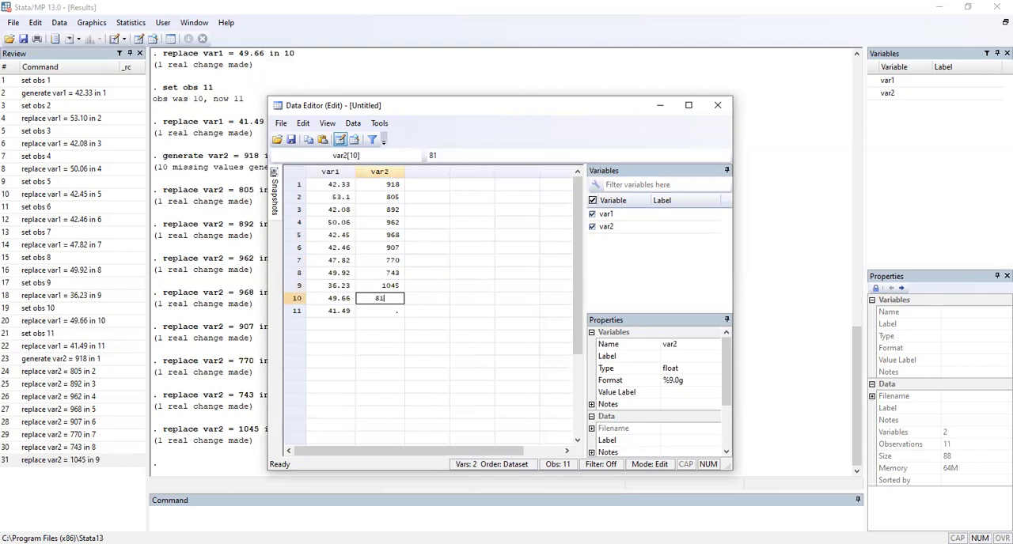
key("Return")
type("927")
key("Return")
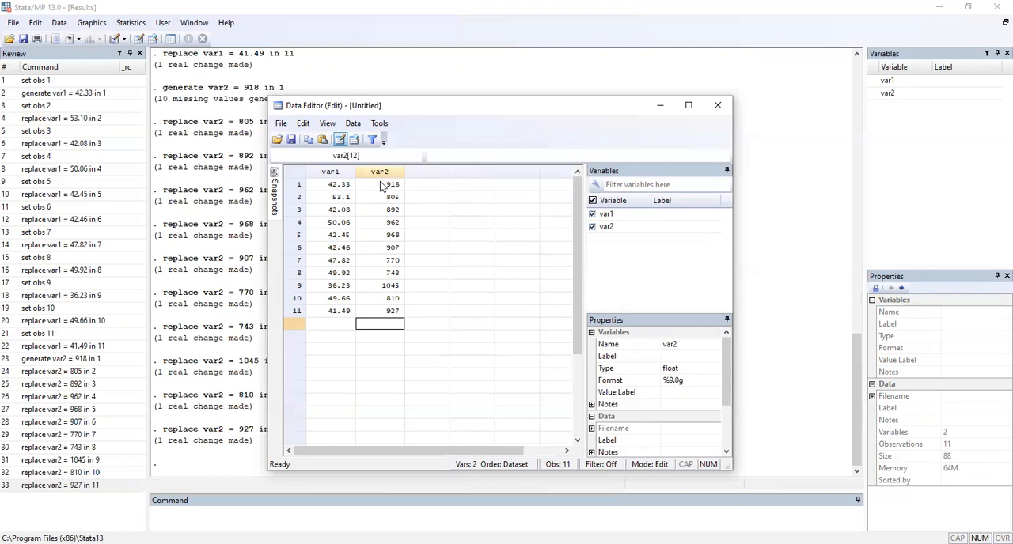
Step: Run a linear regression with var1 as the dependent variable and var2 as the independent variable
left_click(657, 107)
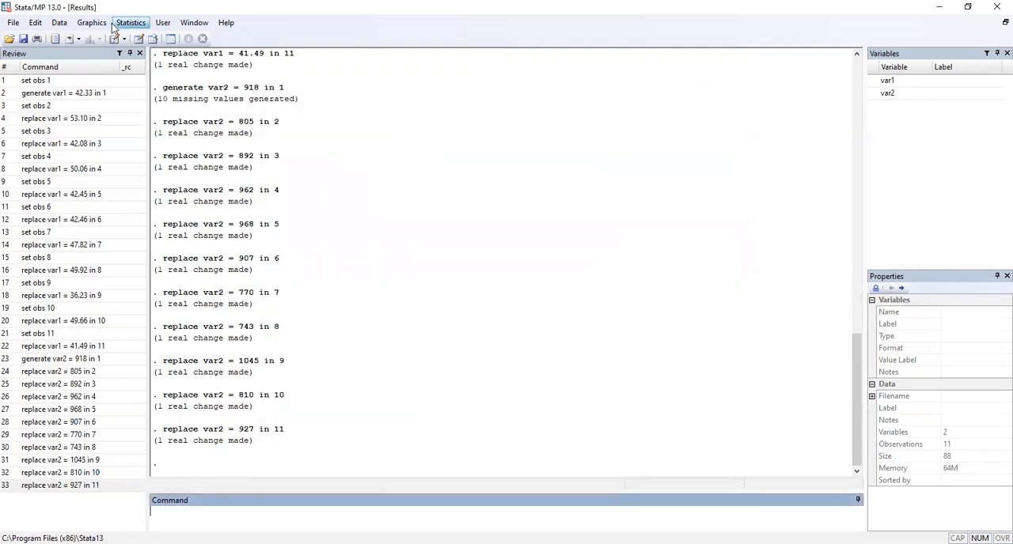
left_click(116, 25)
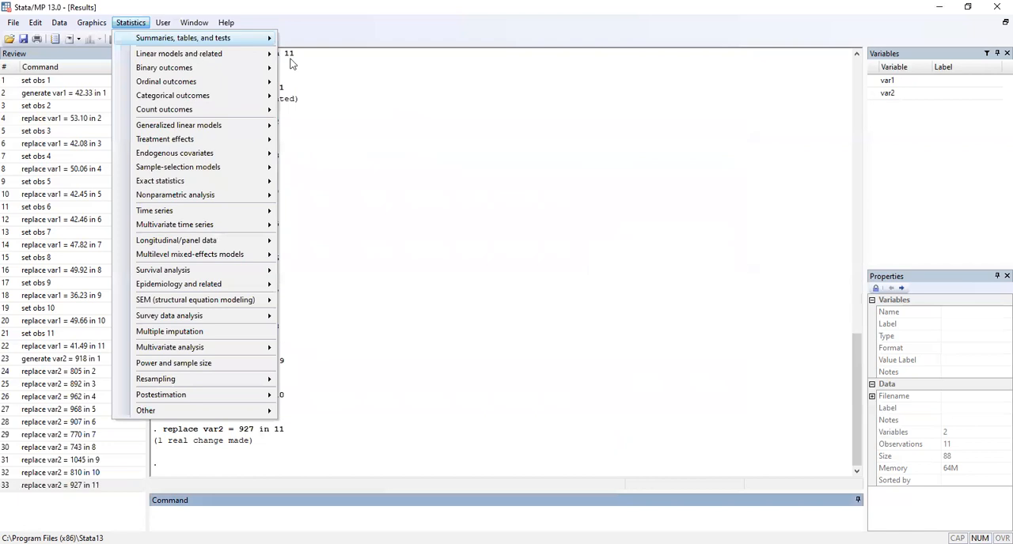
mouse_move(199, 55)
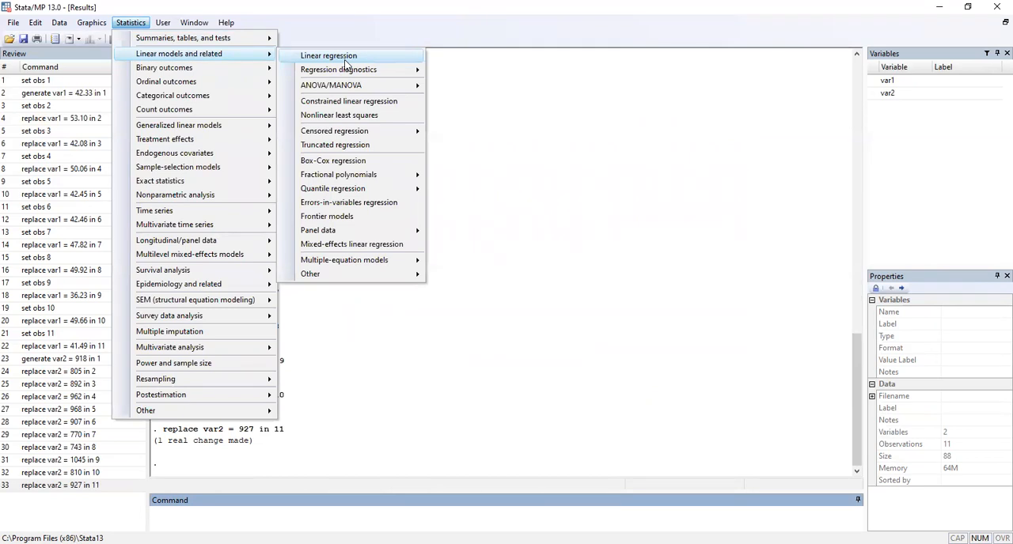
left_click(345, 60)
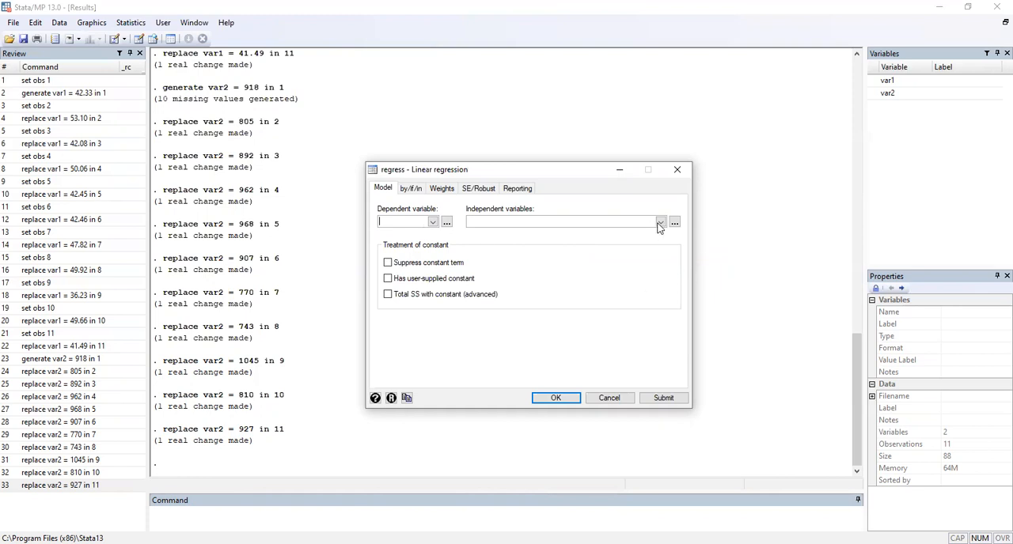
left_click(513, 225)
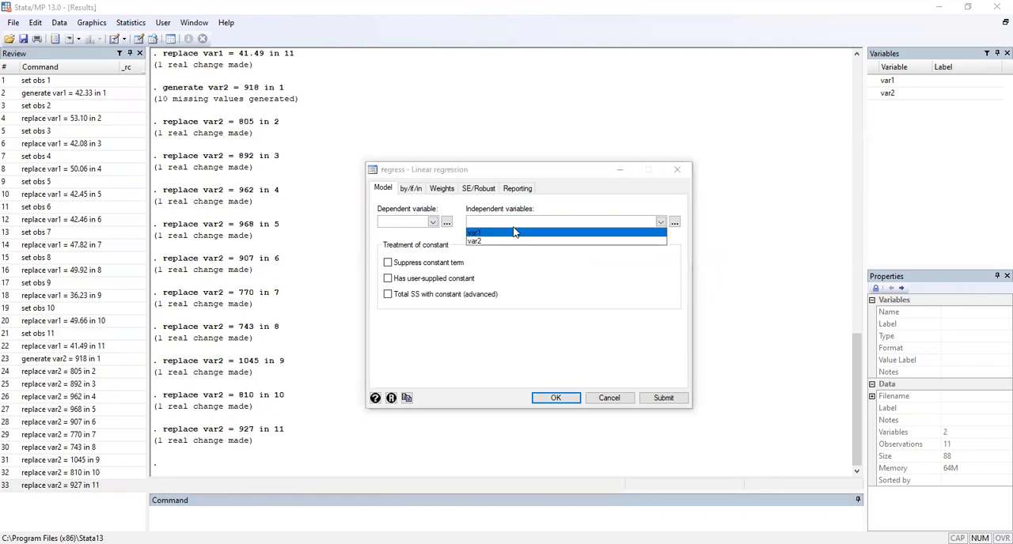
left_click(428, 228)
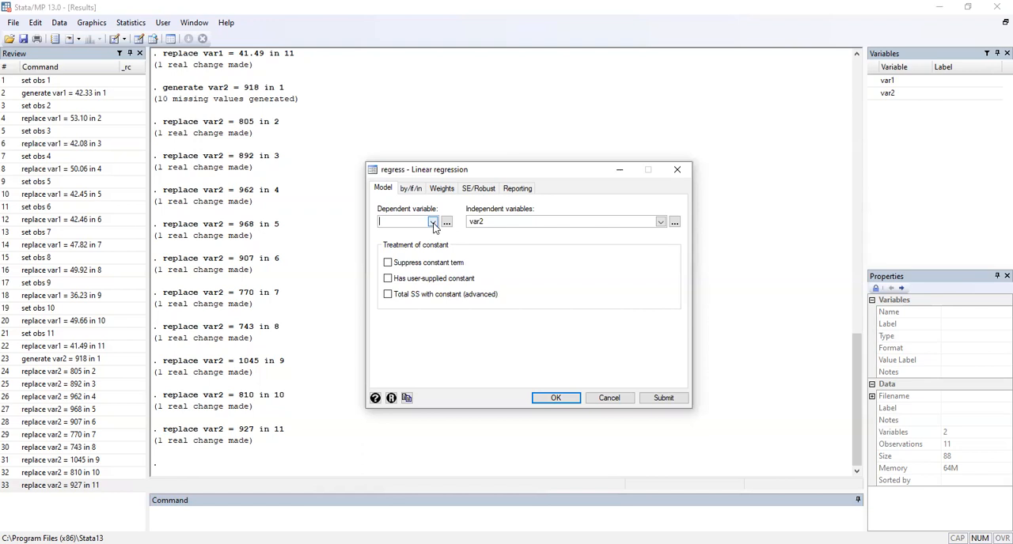
left_click(404, 231)
left_click(556, 401)
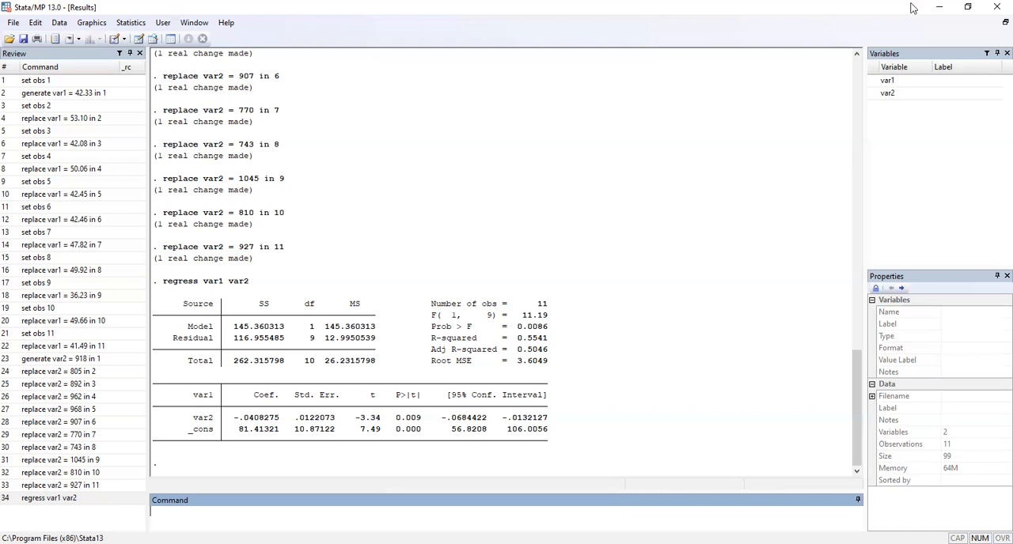
Step: Quit the program without saving the regression data, and open an empty editable data editor in a fresh session
left_click(996, 6)
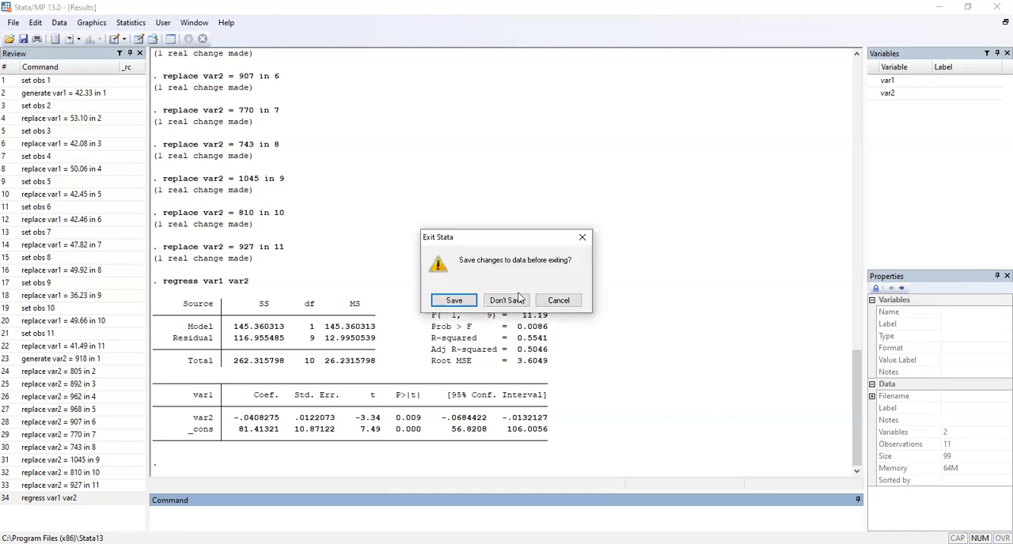
left_click(500, 309)
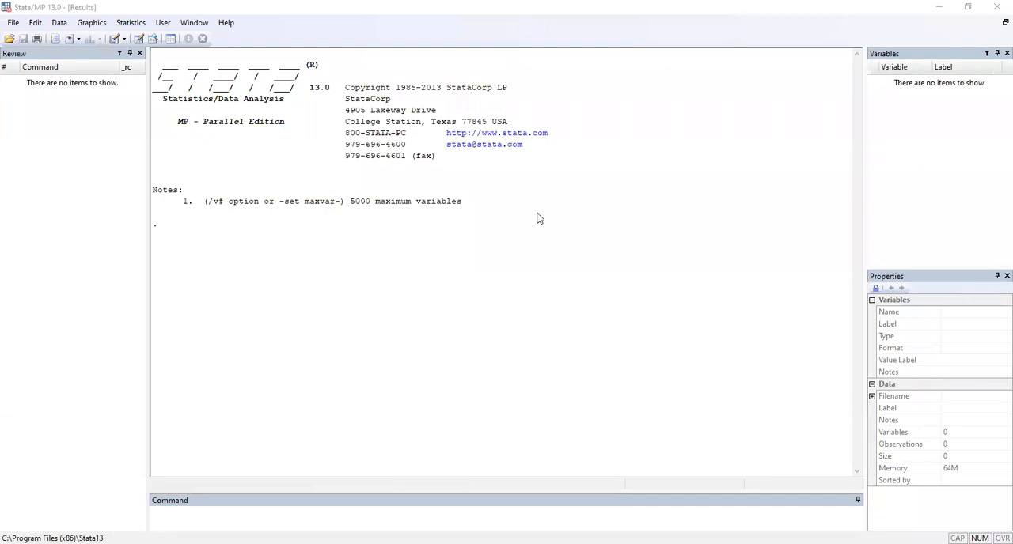
left_click(58, 25)
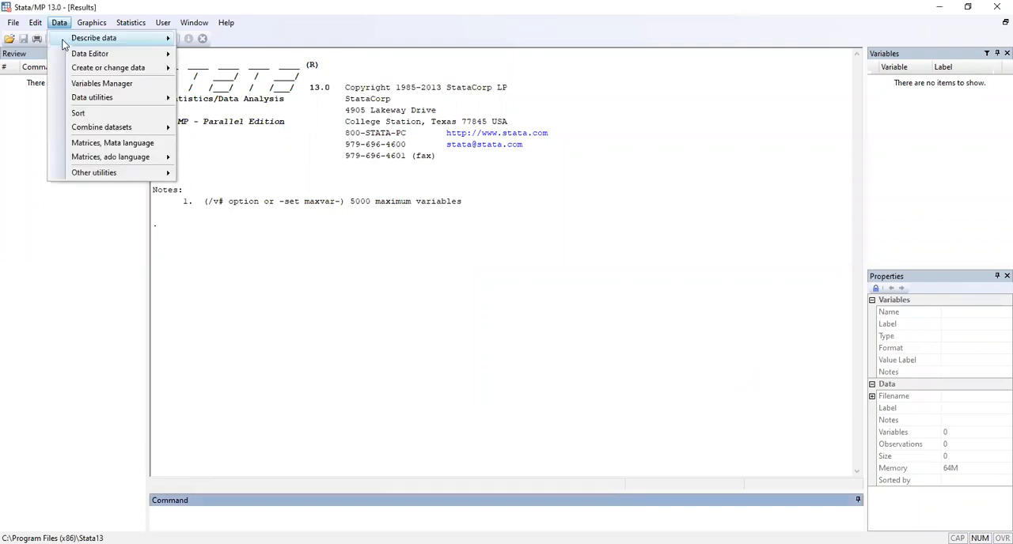
mouse_move(81, 53)
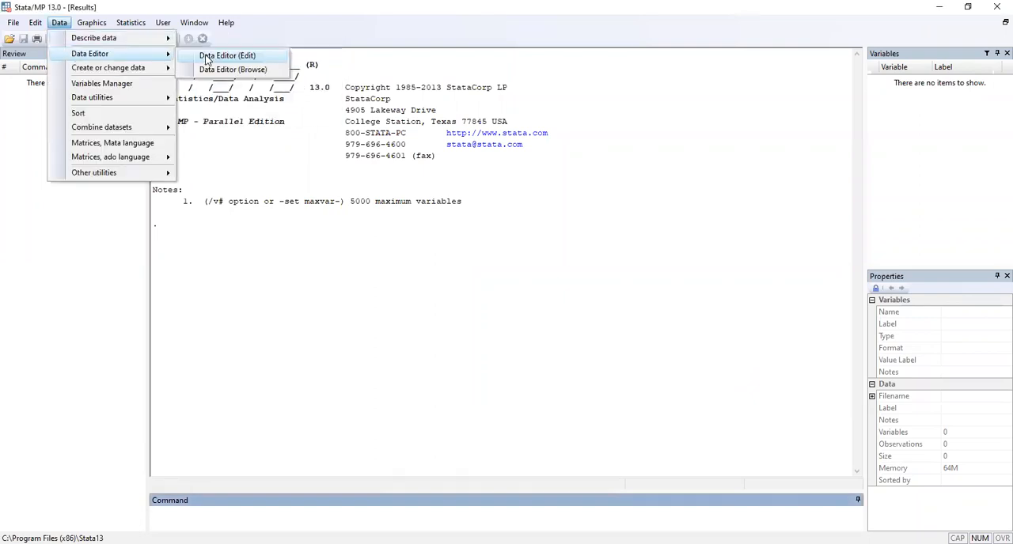
left_click(223, 53)
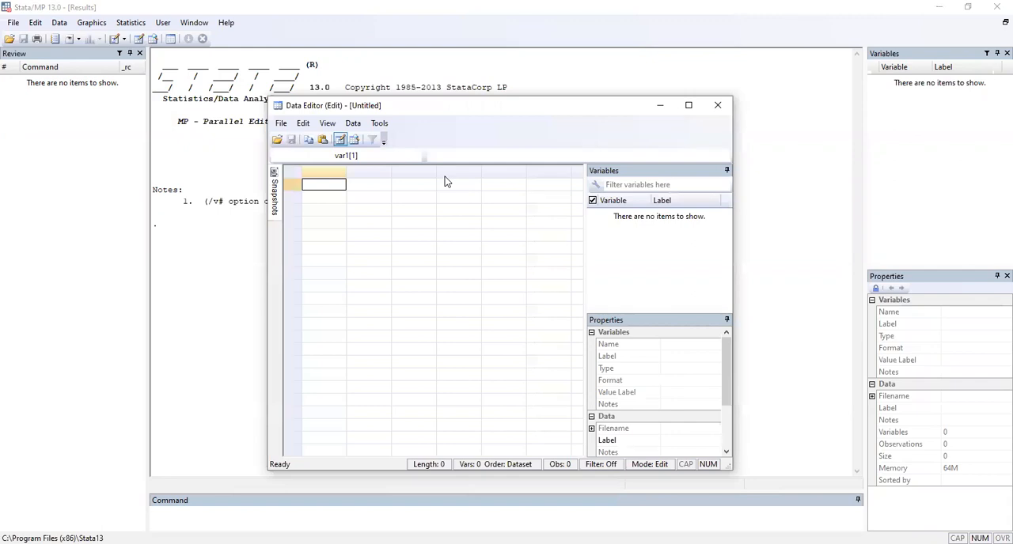
Step: Enter 10.2, 9.7 and 10.1 in rows 1 to 3 of the first data column
type("10.2")
key("Return")
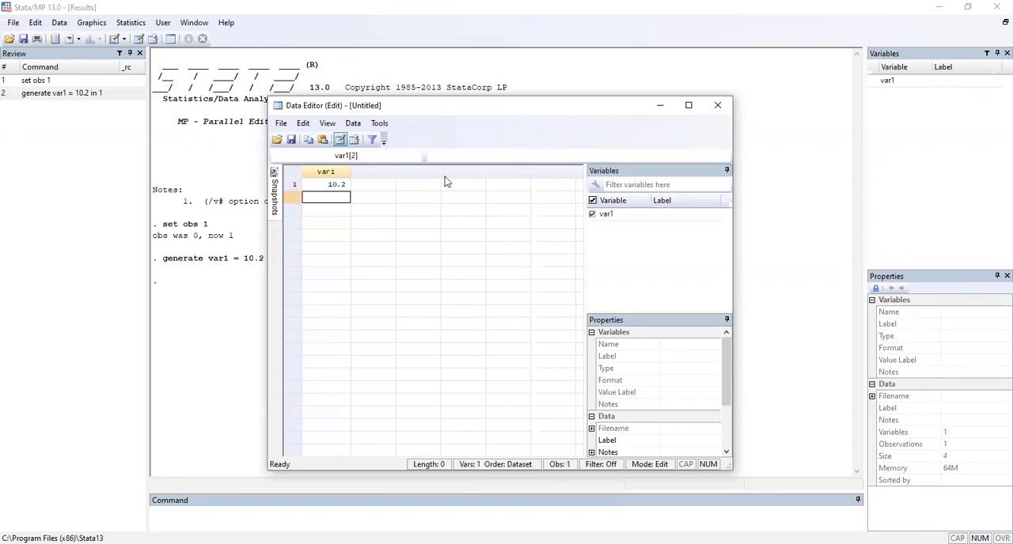
type("9.7")
key("Return")
type("10.1")
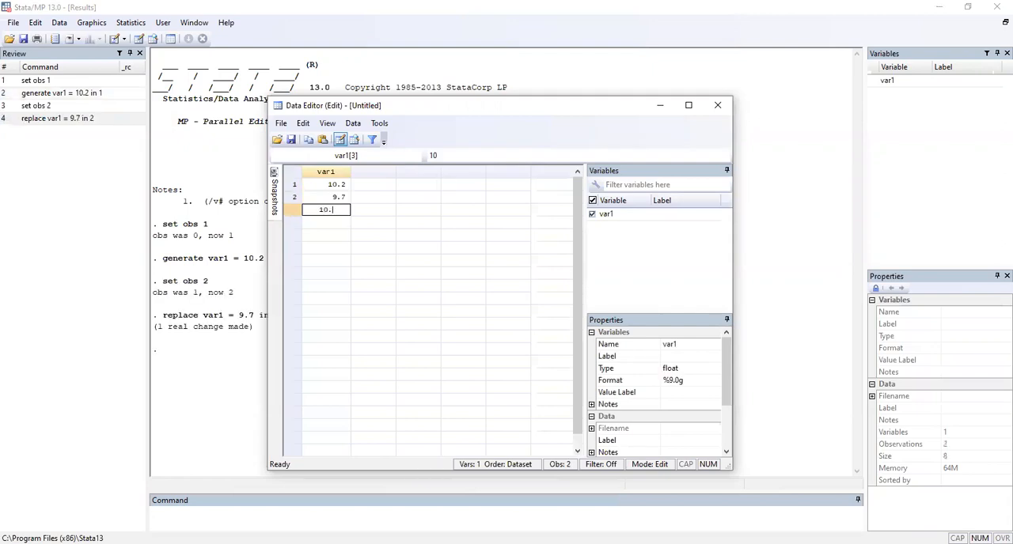
key("Return")
Step: Continue var1 with 10.3, 10.1, 9.8 and 9.9 in rows 4 to 7
type("10.3")
key("Return")
type("10.1")
key("Return")
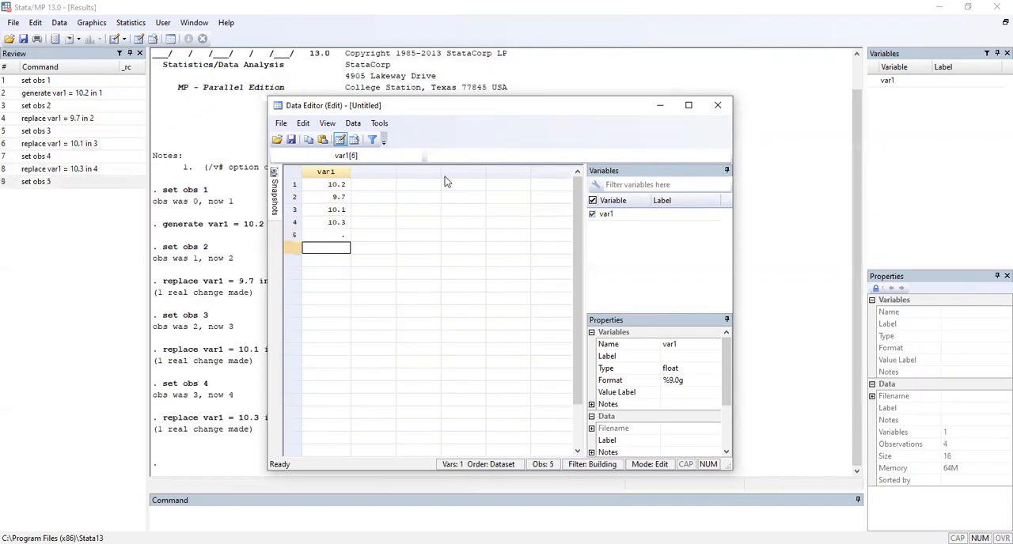
type("9.8")
key("Return")
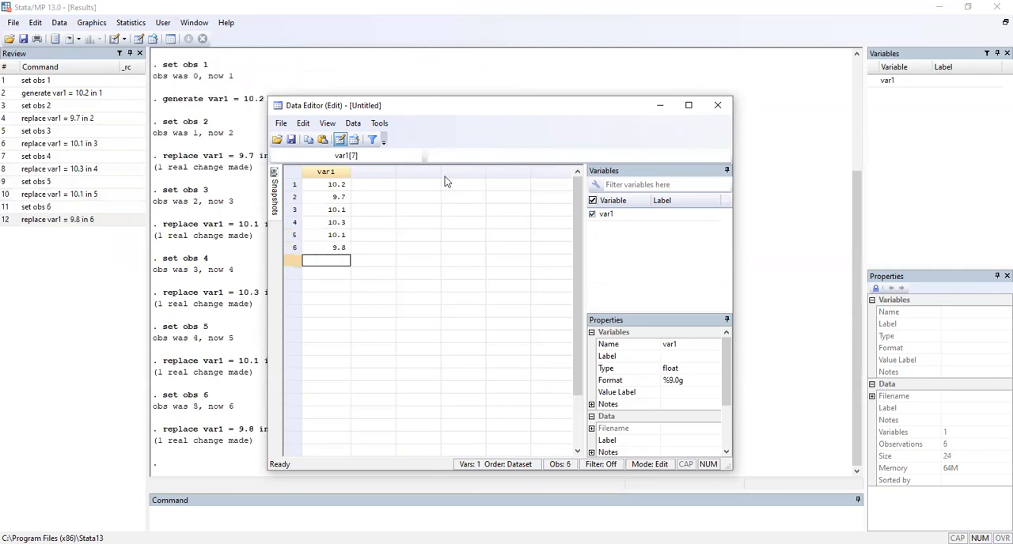
type("9.9")
key("Return")
Step: Complete var1 with 10.9, 10.3 and 9.8 in rows 8 to 10
type("10.9")
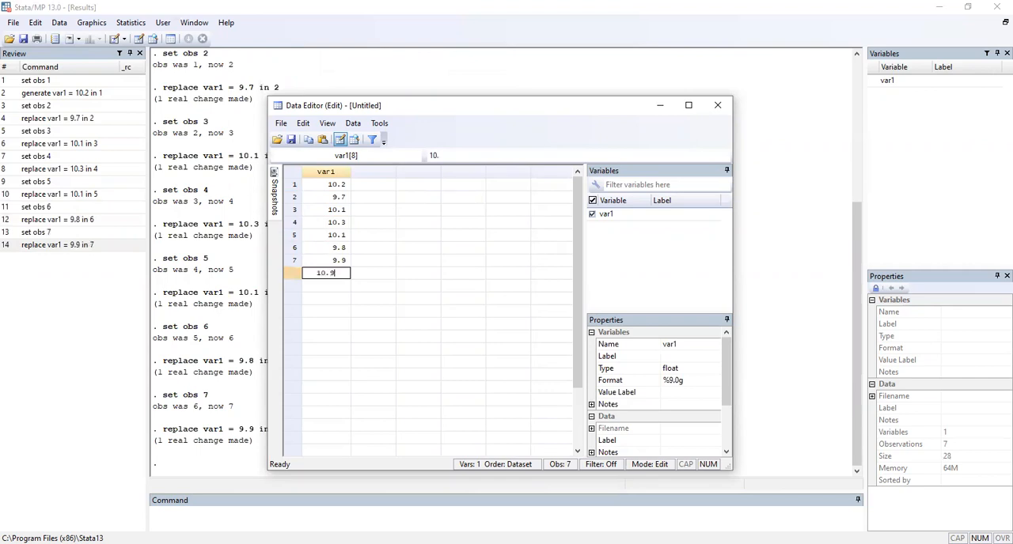
key("Return")
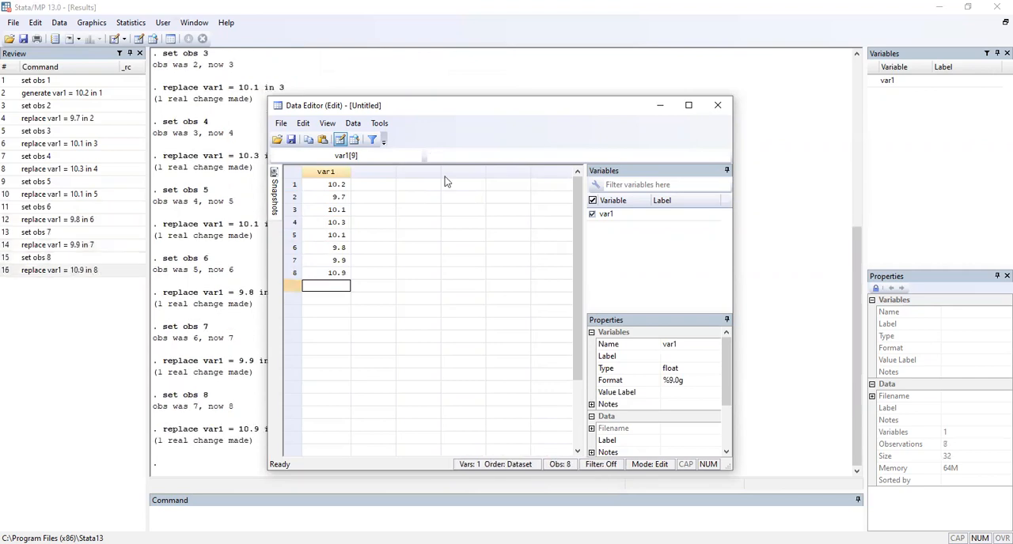
type("10.3")
key("Return")
type("9.")
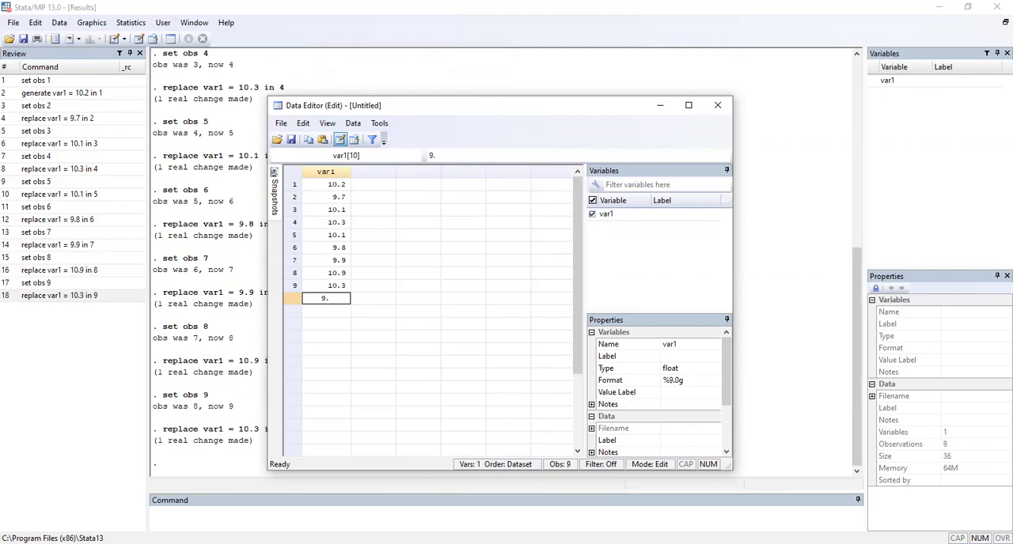
type("8")
key("Return")
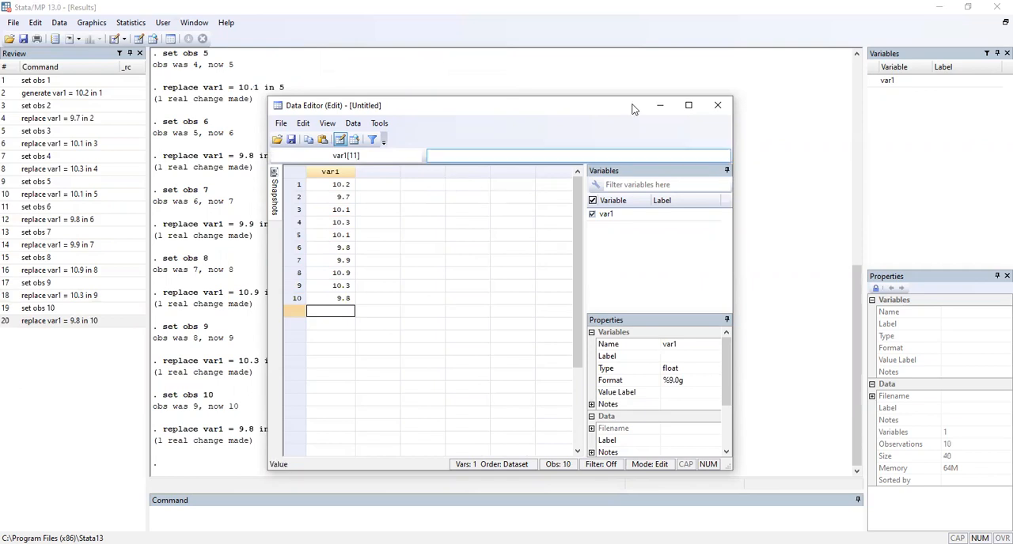
Step: Put the data editor away and open the mean-comparison t test dialog
left_click(659, 111)
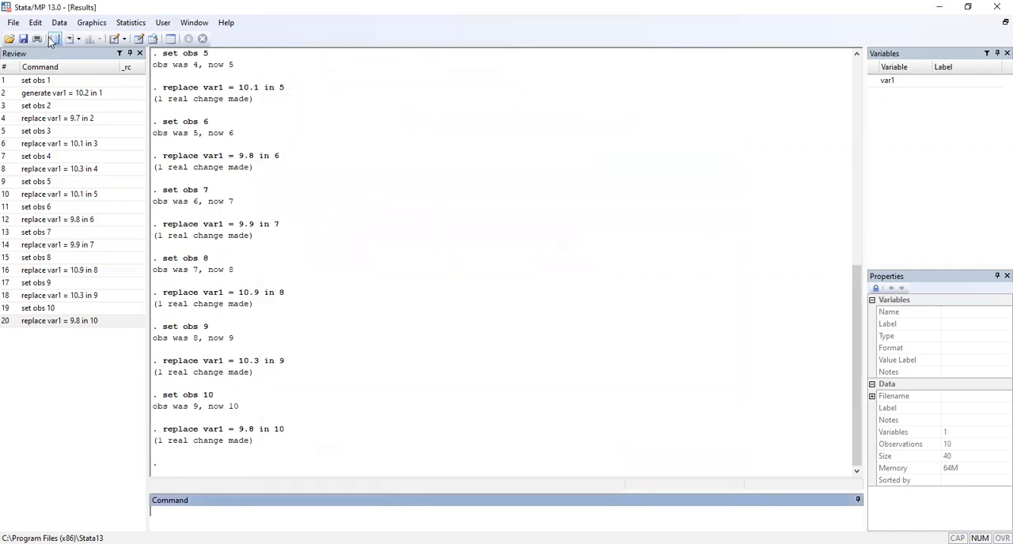
left_click(130, 23)
mouse_move(176, 59)
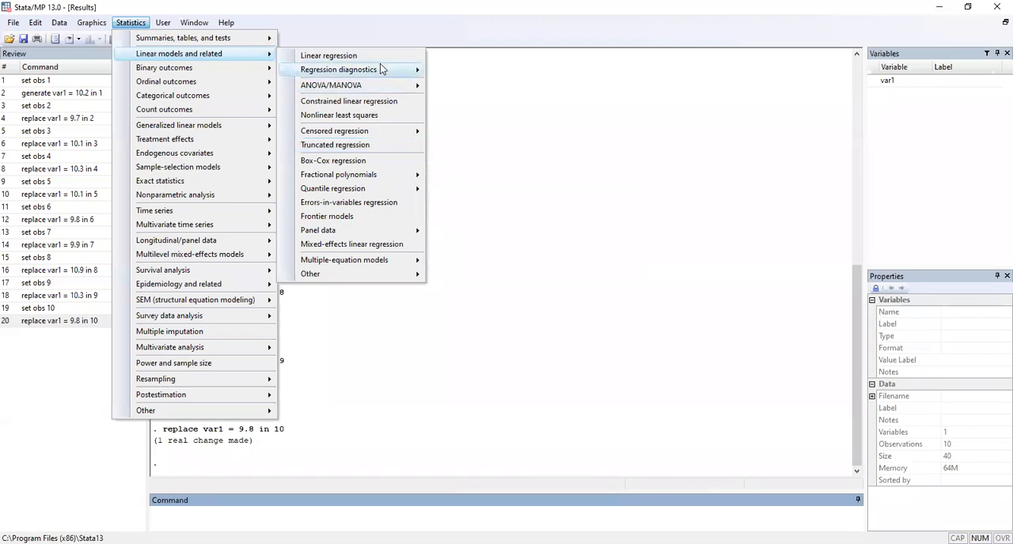
mouse_move(381, 69)
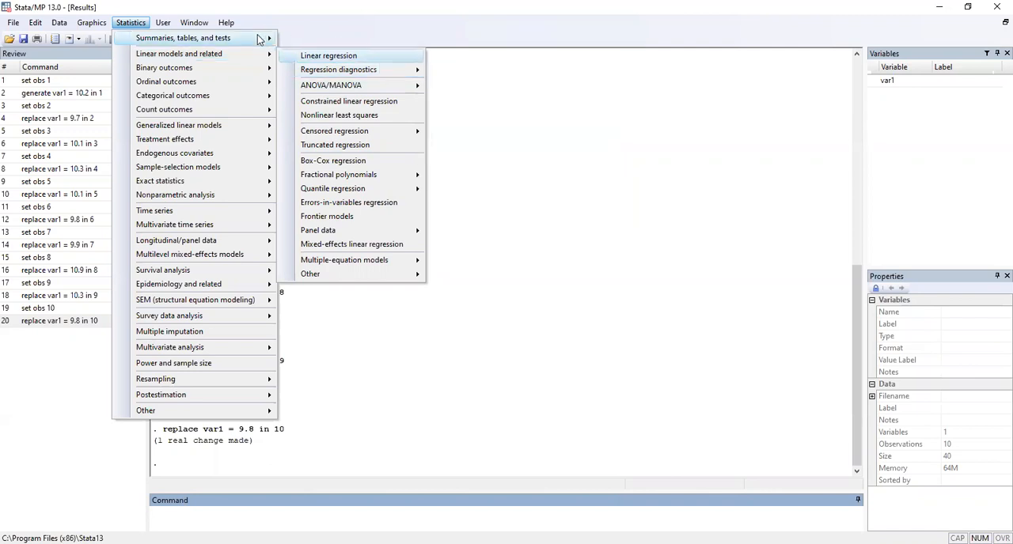
mouse_move(274, 40)
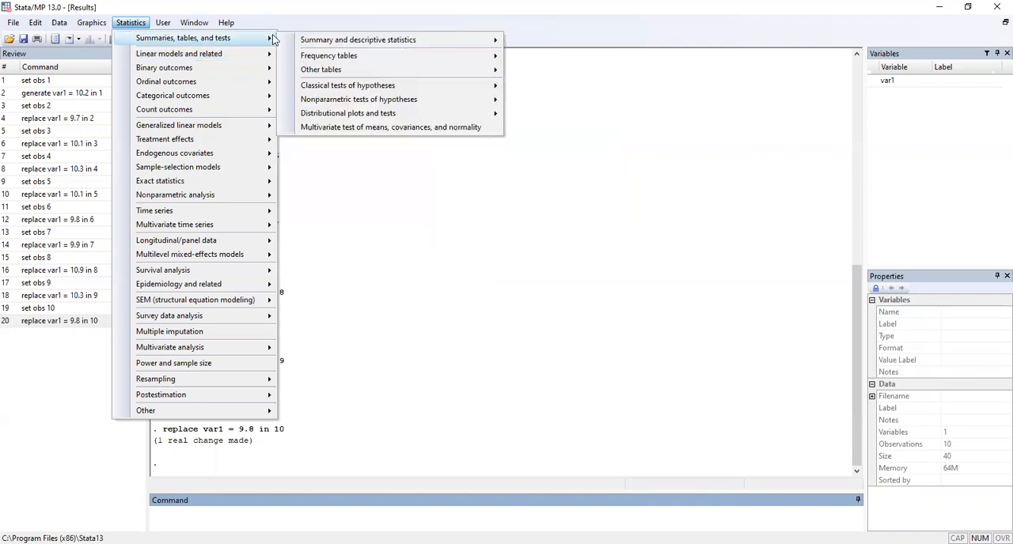
mouse_move(356, 89)
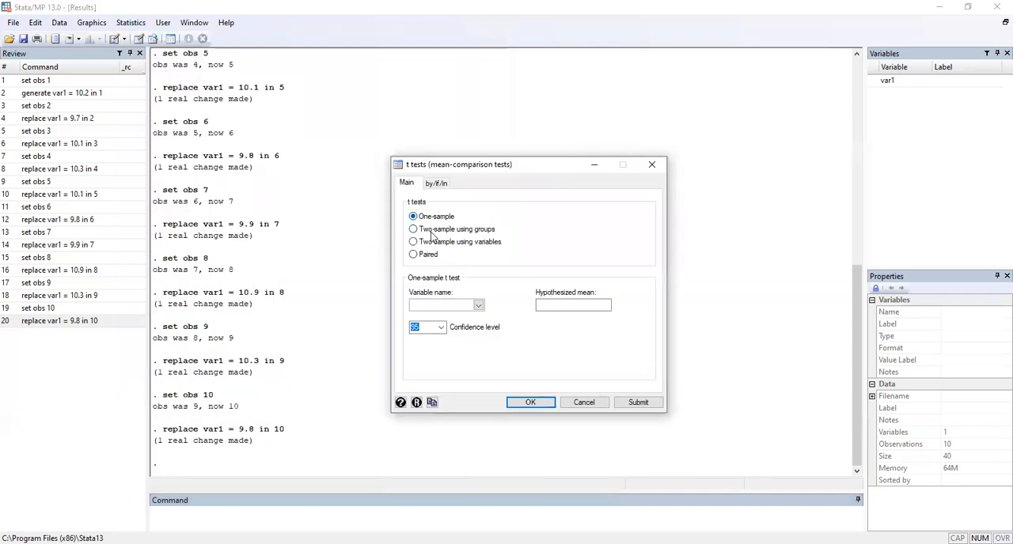
Step: Run a one-sample t test on var1 with a hypothesized mean of 0 and a 99% confidence level
left_click(480, 305)
left_click(475, 315)
left_click(543, 306)
left_click(543, 306)
type("0")
left_click(441, 329)
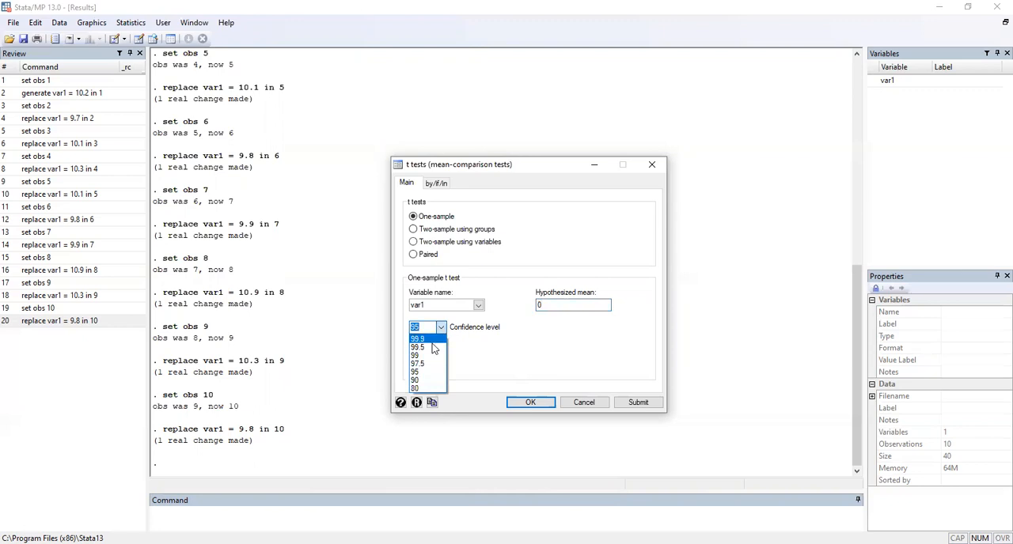
left_click(419, 355)
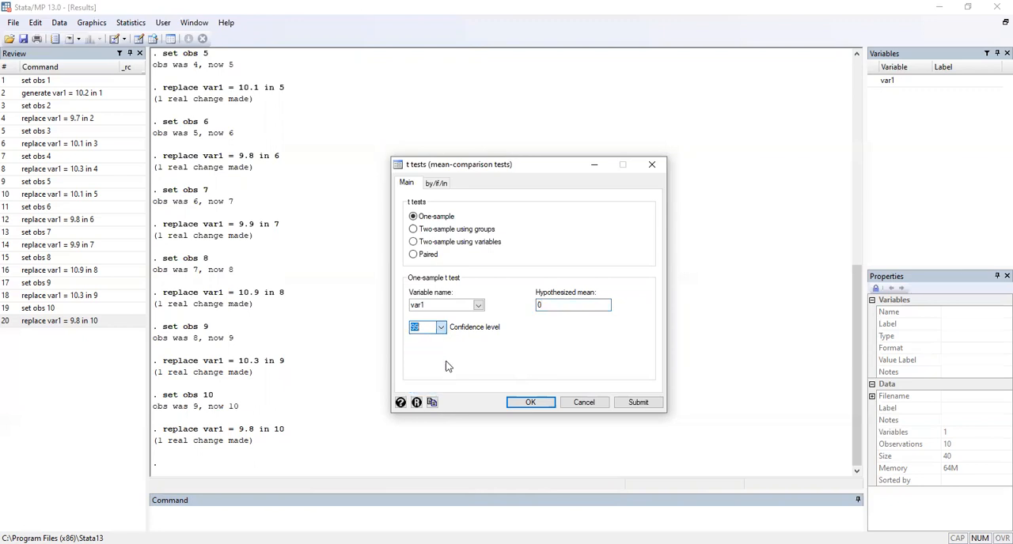
left_click(530, 403)
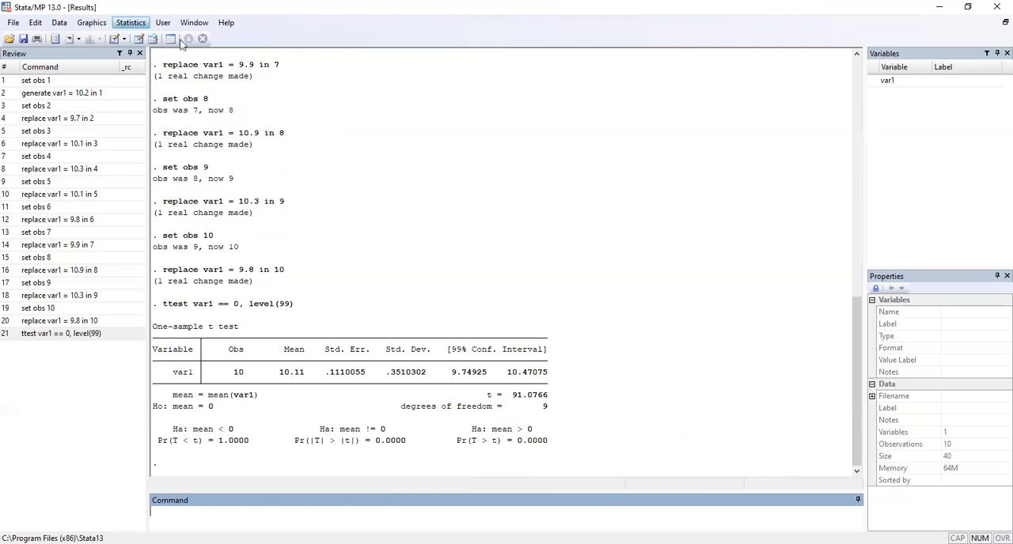
Step: Run the one-sample t test on var1 again with a hypothesized mean of 10, keeping the 99% confidence level
left_click(139, 24)
mouse_move(200, 40)
mouse_move(380, 89)
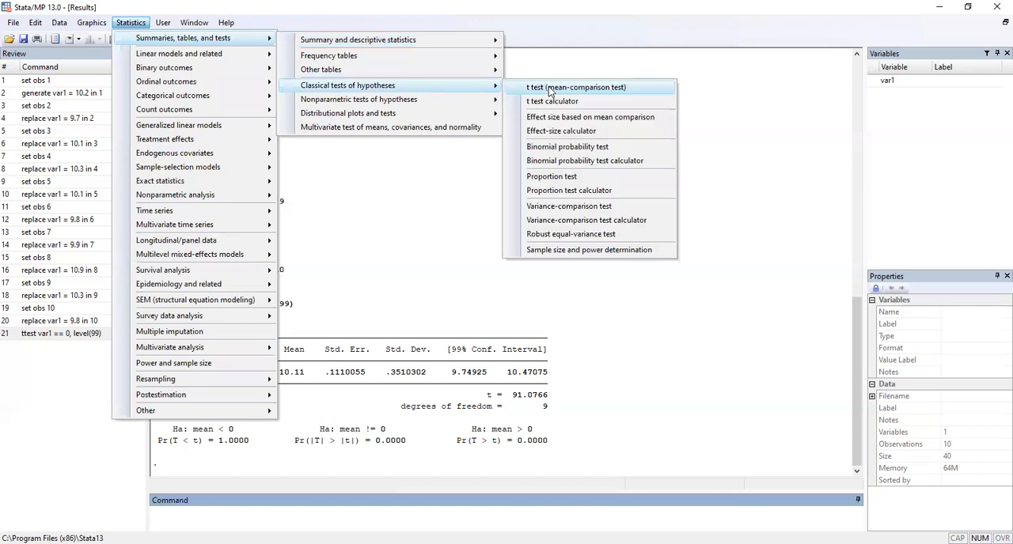
left_click(546, 86)
left_click(590, 304)
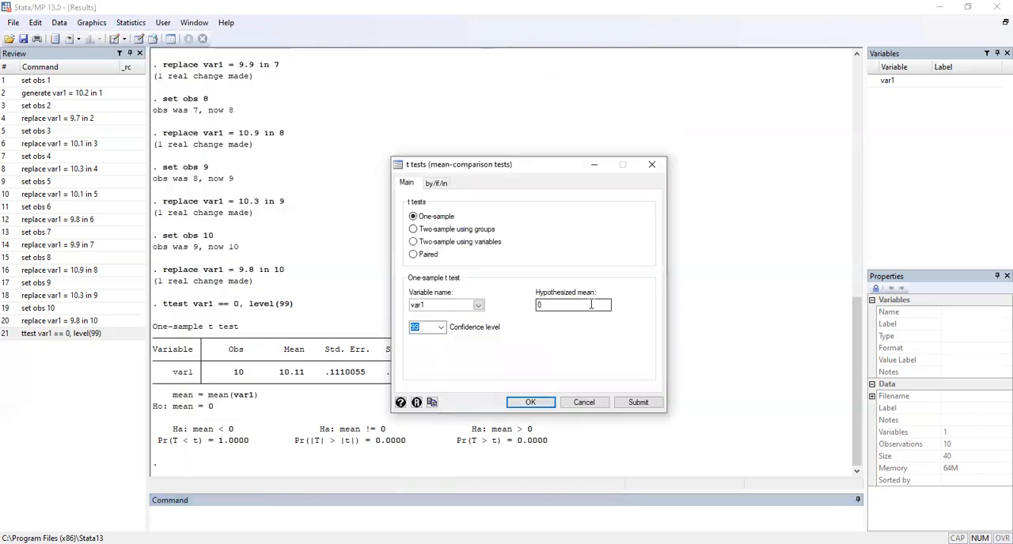
key("BackSpace")
type("10")
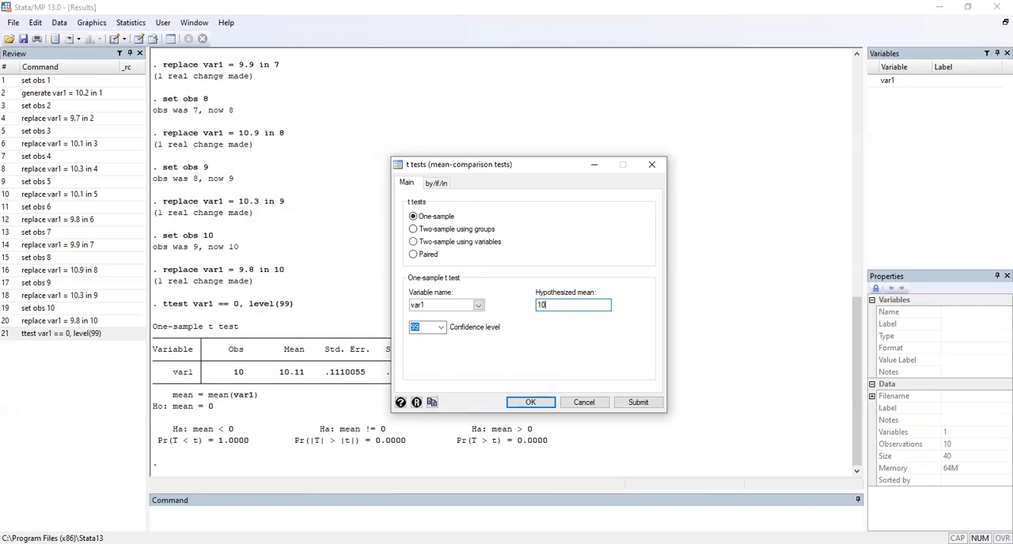
left_click(531, 405)
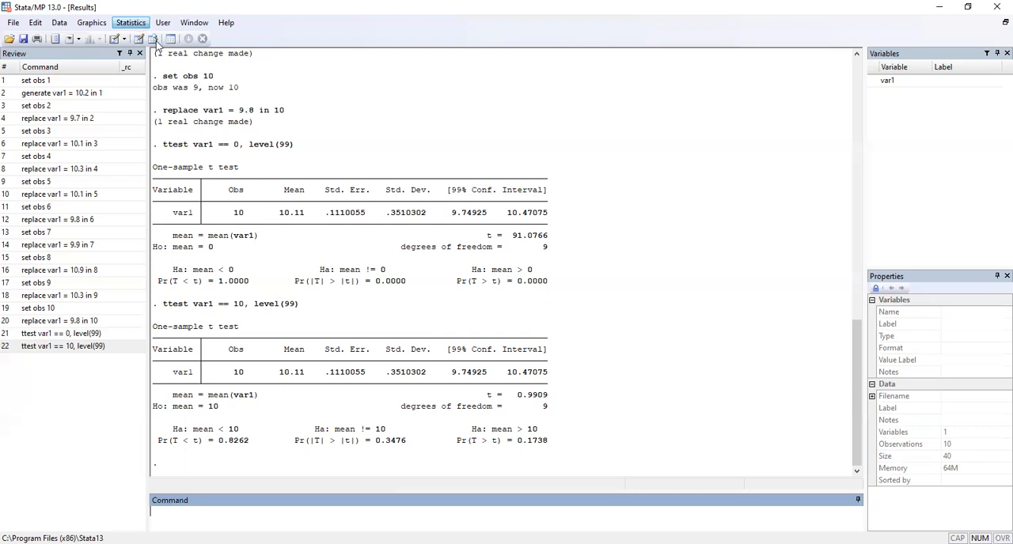
Step: Review the var1 values in the data editor and close the editor
mouse_move(387, 91)
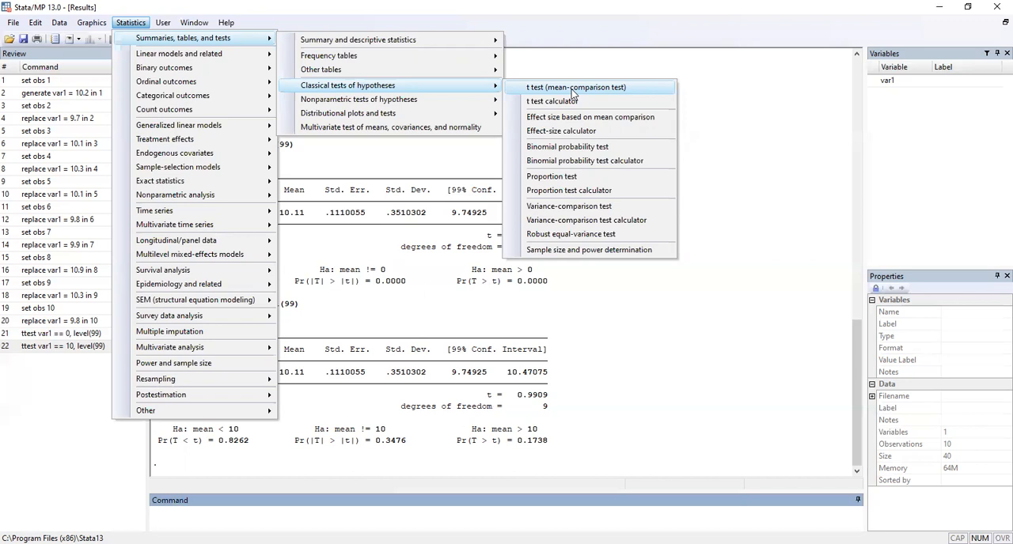
left_click(744, 121)
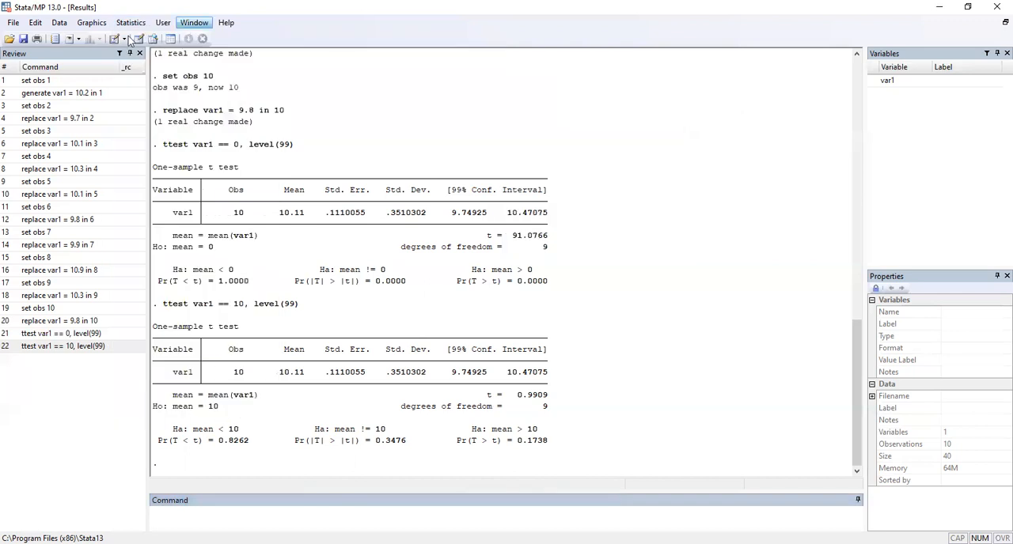
left_click(60, 24)
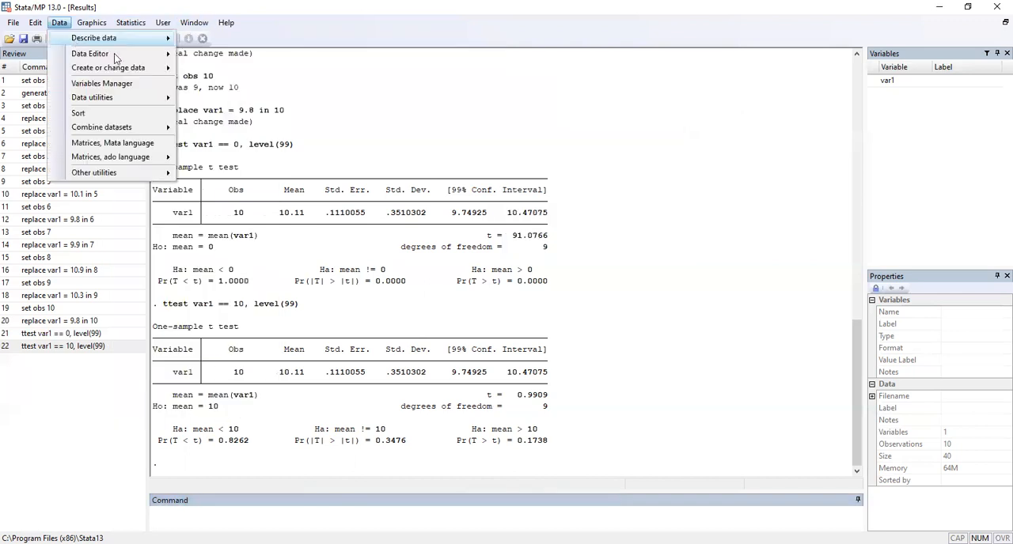
mouse_move(117, 54)
left_click(204, 55)
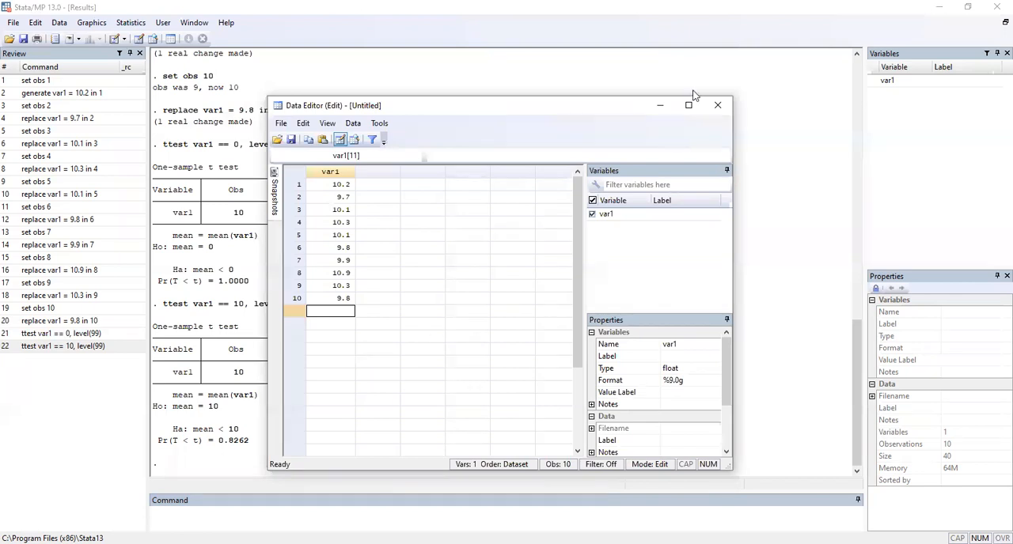
left_click(718, 105)
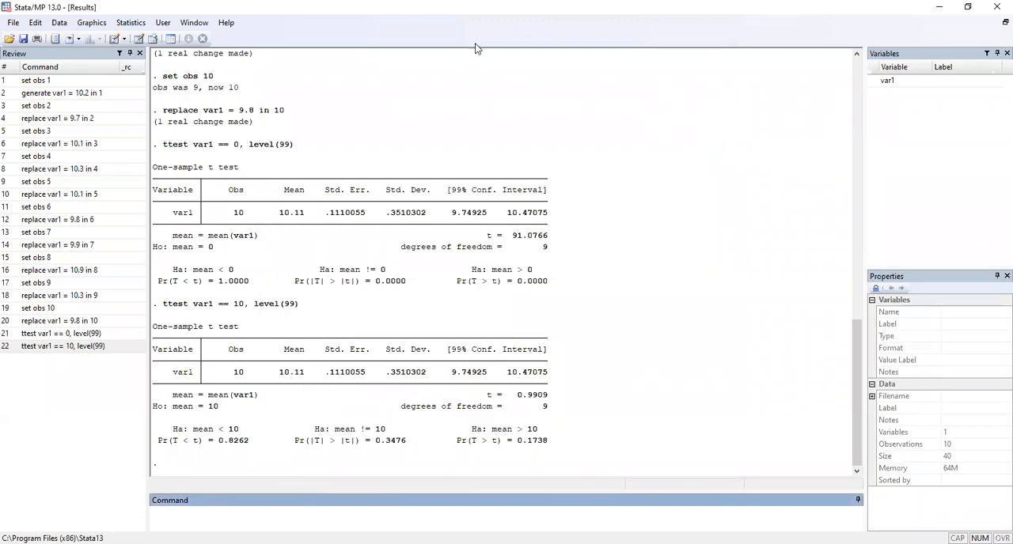
Step: Open the variance-comparison test dialog from the classical tests of hypotheses
left_click(127, 24)
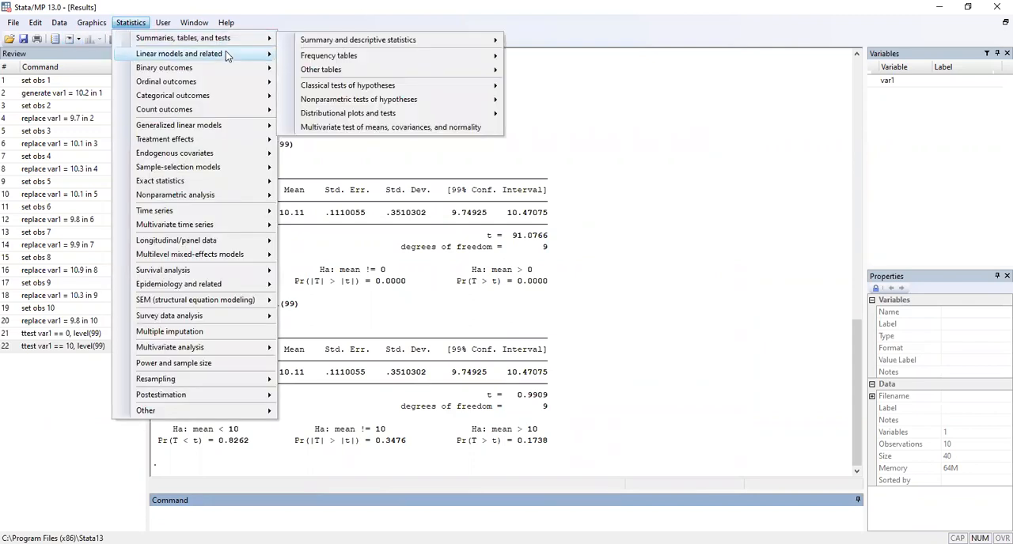
mouse_move(226, 52)
mouse_move(289, 44)
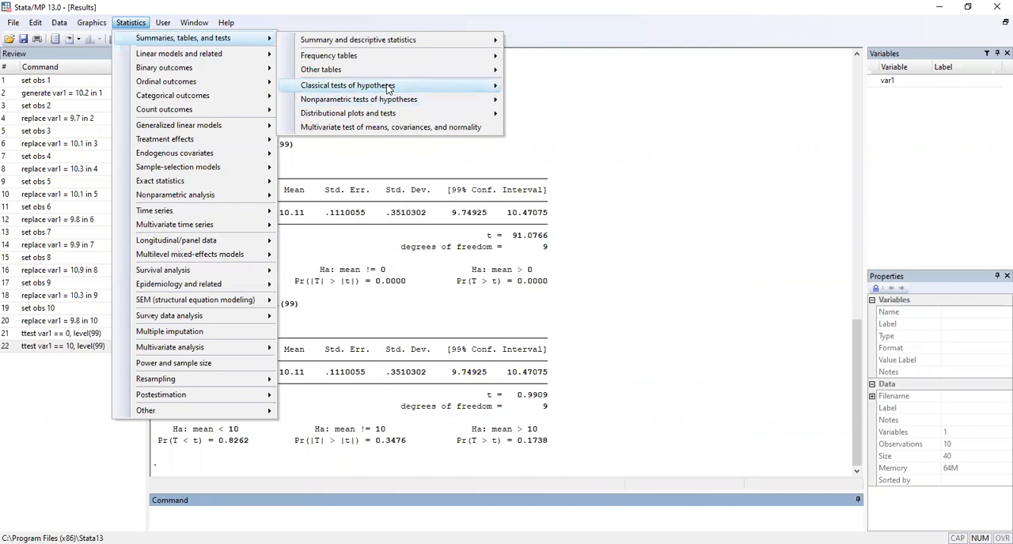
mouse_move(384, 87)
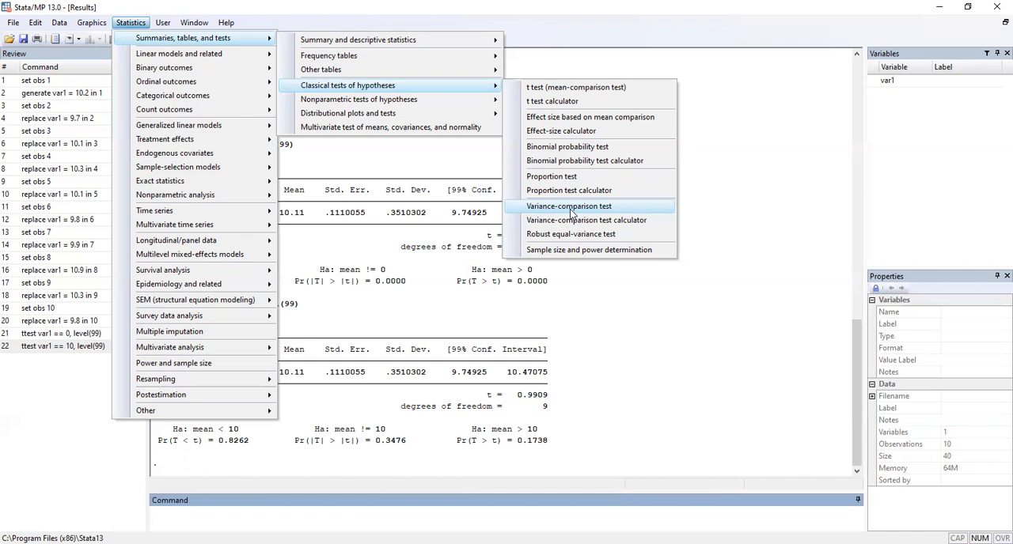
left_click(570, 210)
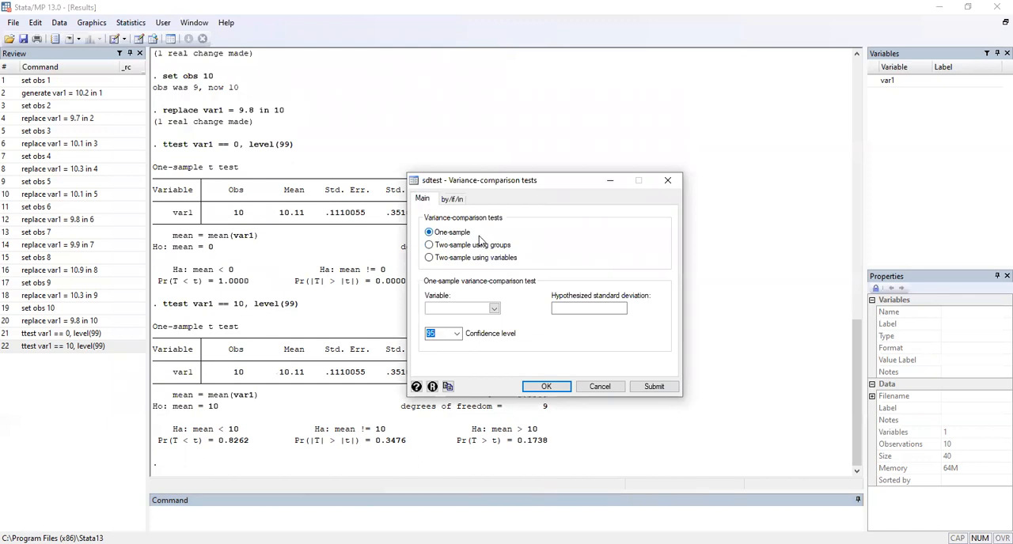
Step: Run a one-sample variance-comparison test on var1 with a hypothesized standard deviation of 0.05 and a 99% confidence level
left_click(493, 309)
left_click(432, 340)
left_click(455, 335)
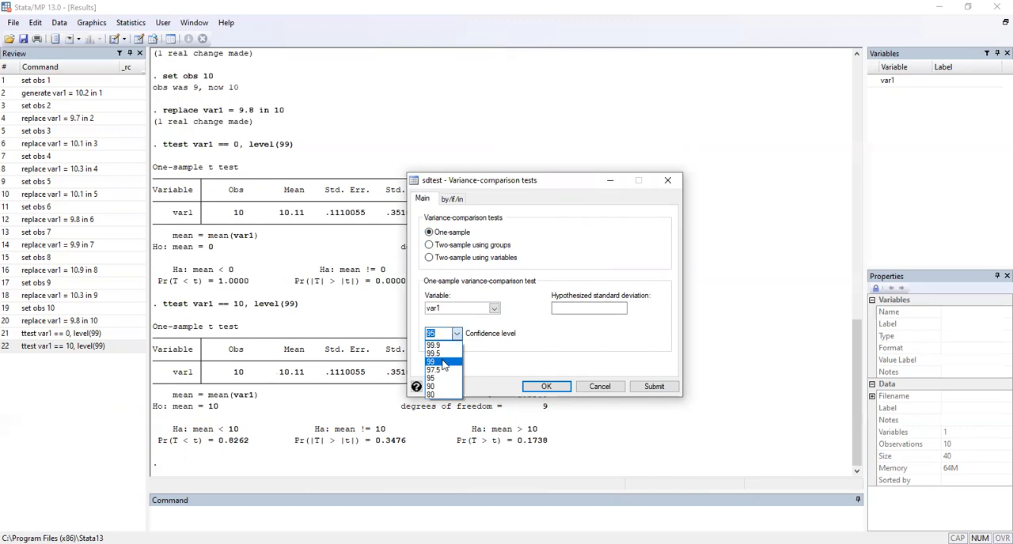
left_click(437, 362)
left_click(565, 309)
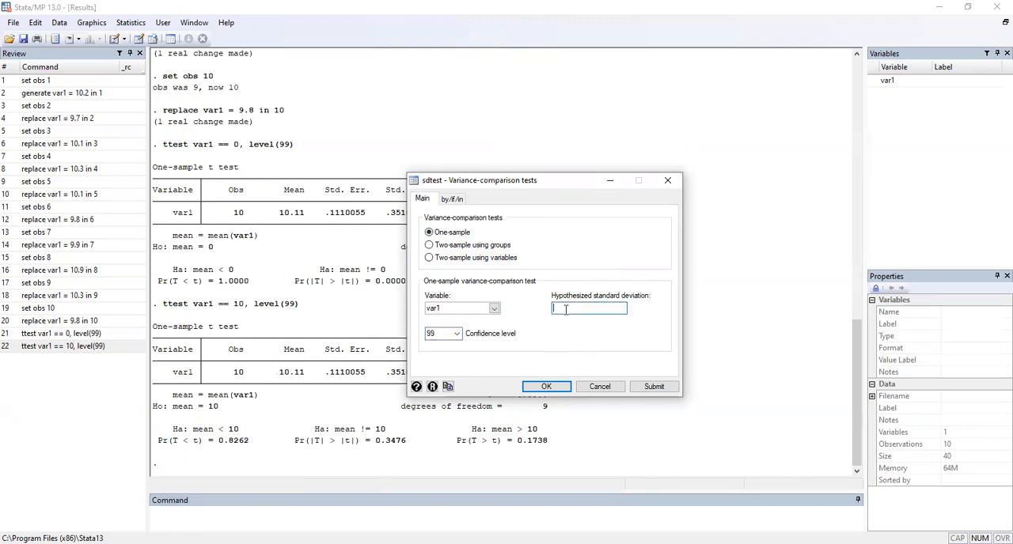
type("0.05")
left_click(559, 389)
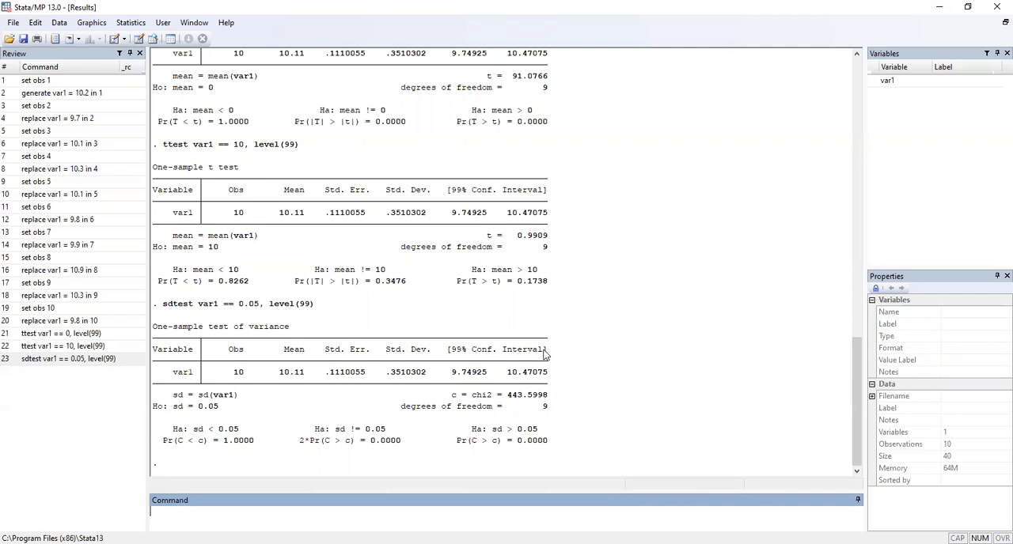
Step: Quit the session holding the one-sample data and open an empty editable data editor in a fresh session
left_click(996, 7)
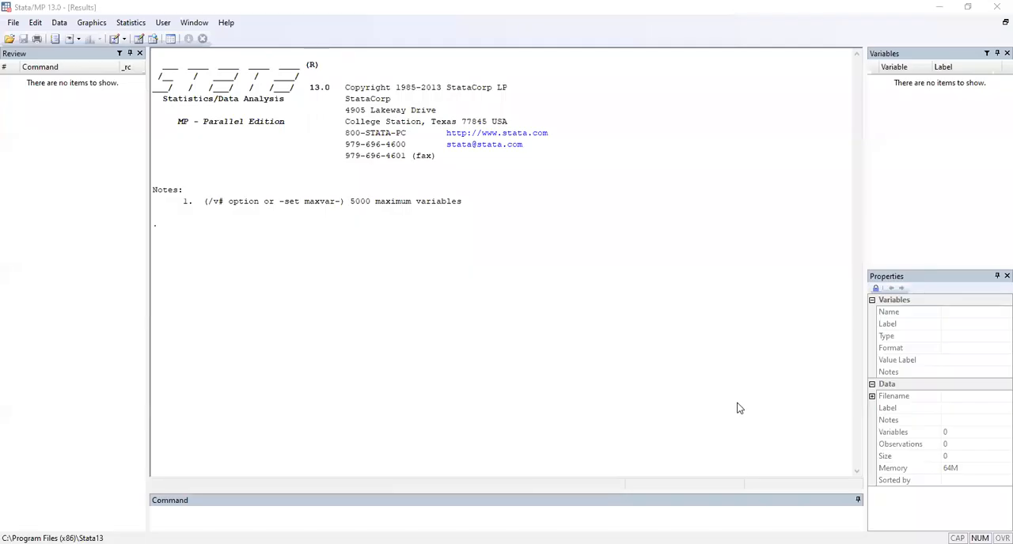
left_click(59, 22)
left_click(213, 50)
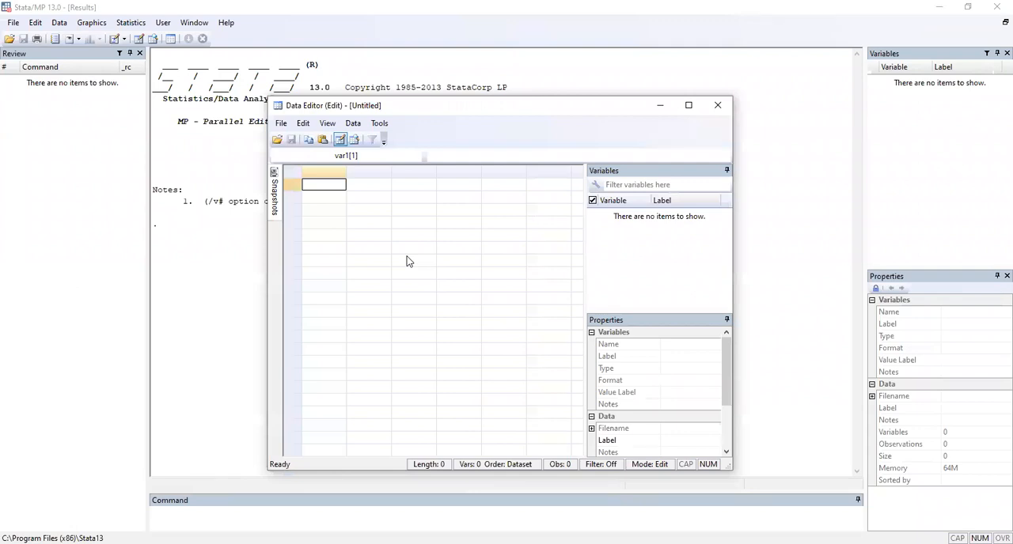
Step: Enter 0.96, 0.82 and 0.75 in rows 1 to 3 of the first data column
type("5.45")
key("Return")
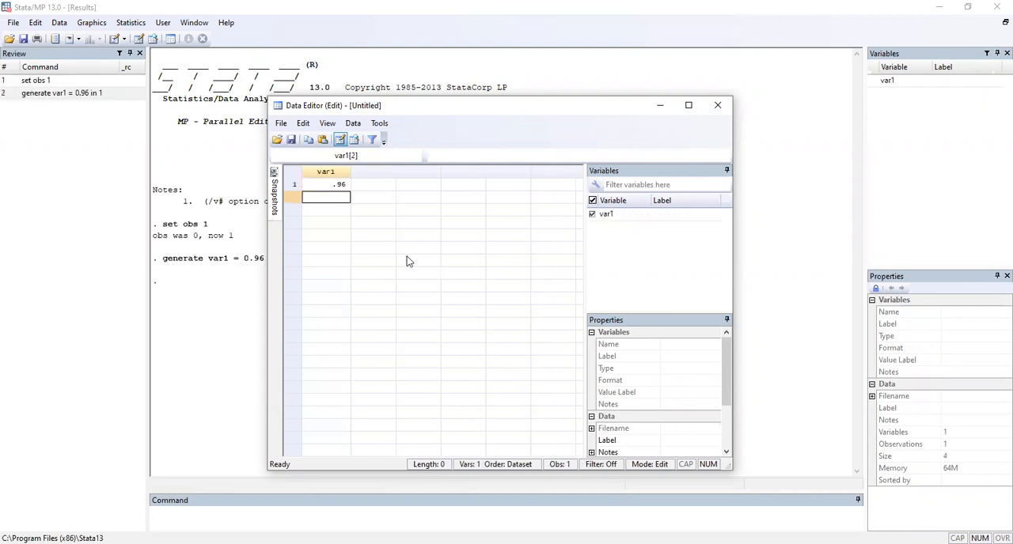
type("0.82")
key("Return")
type("0.75")
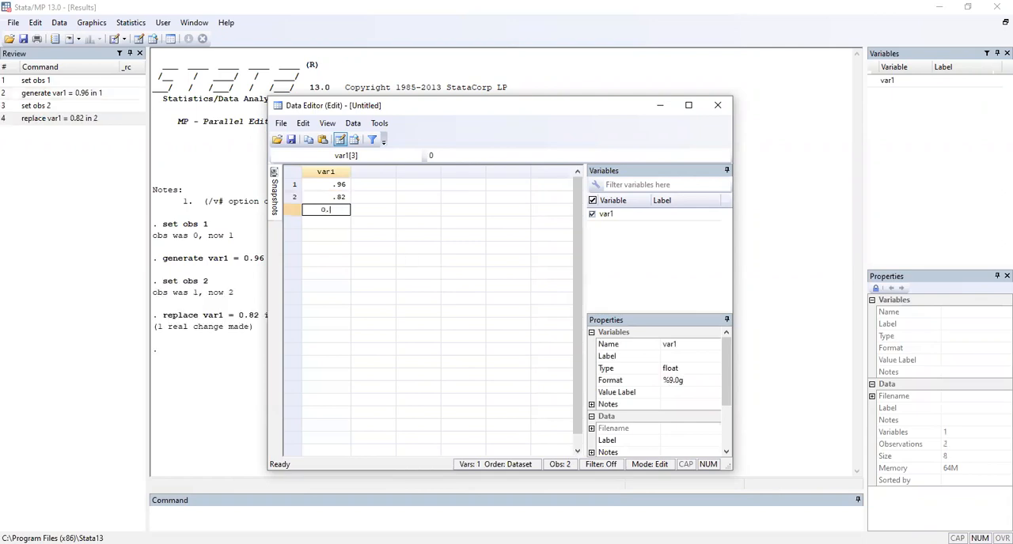
key("Return")
Step: Continue var1 with 0.61, 0.89 and 0.64 in rows 4 to 6
type("0.61")
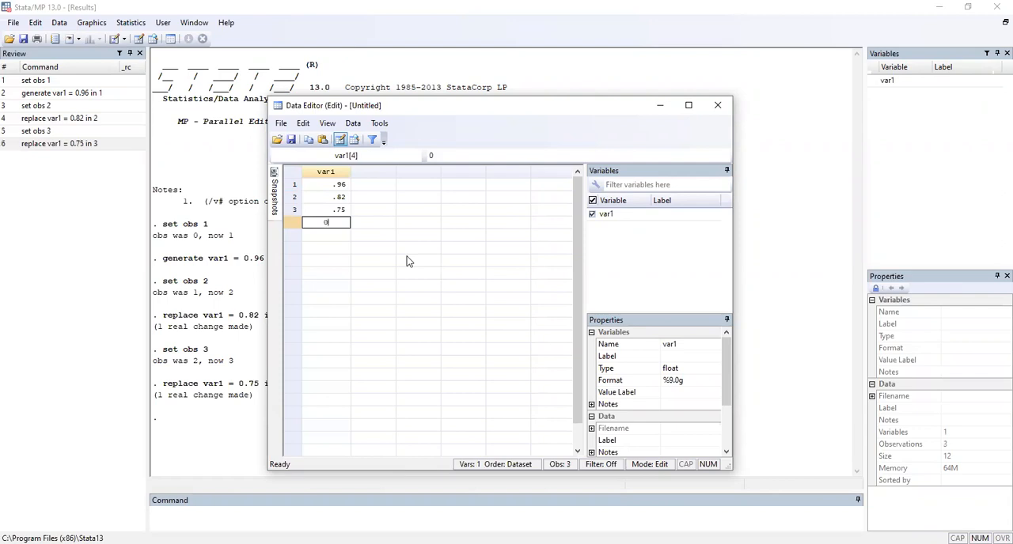
key("Return")
type("0.89")
key("Return")
type("0.64")
key("Return")
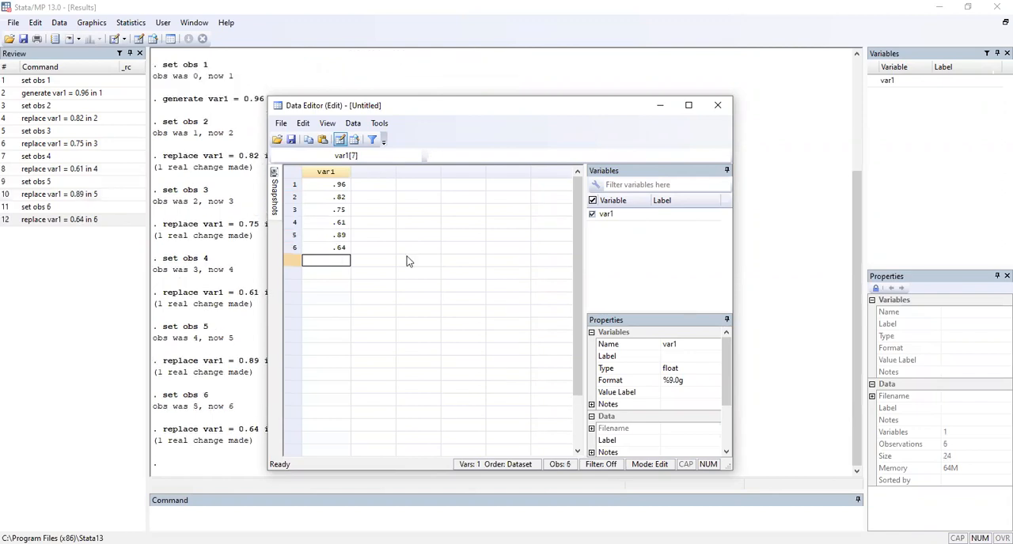
Step: Complete var1 with 0.81, 0.68 and 0.65 in rows 7 to 9
type("0.81")
key("Return")
type("0.68")
key("Return")
type("0.65")
key("Return")
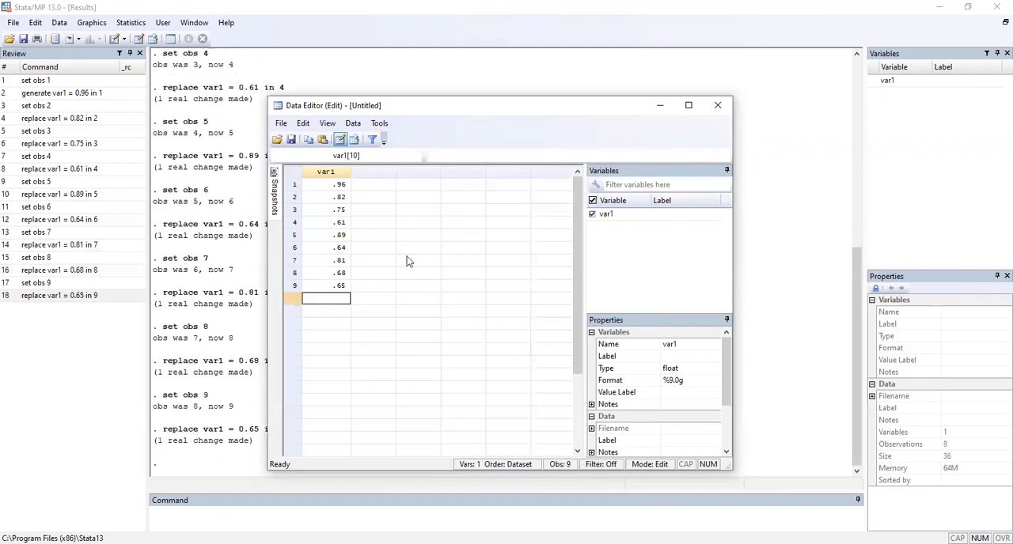
Step: Start a second data column beside var1 with 0.87, 0.74 and 0.63 in rows 1 to 3
key("Up")
key("Right")
key("ctrl+Up")
type("0.87")
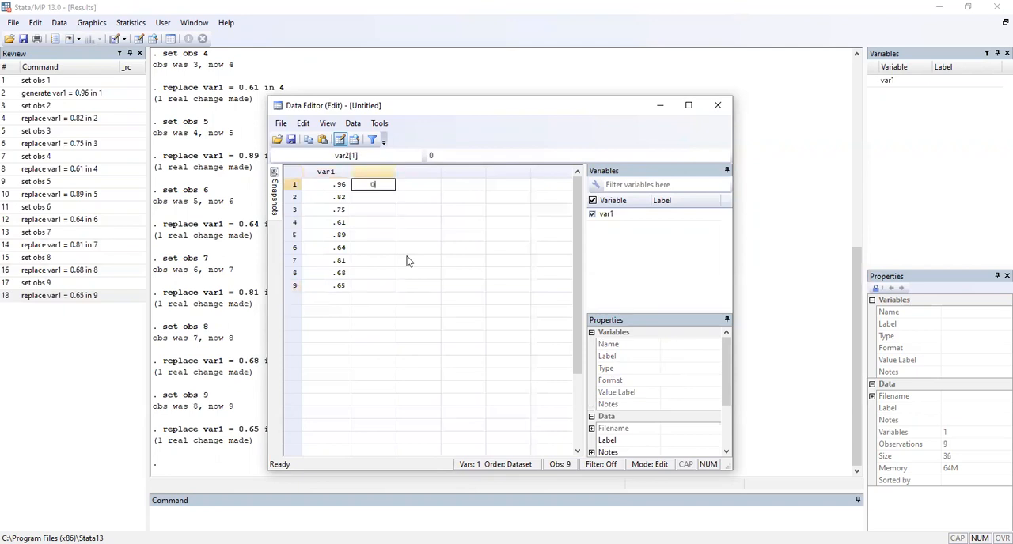
key("Return")
type("0.74")
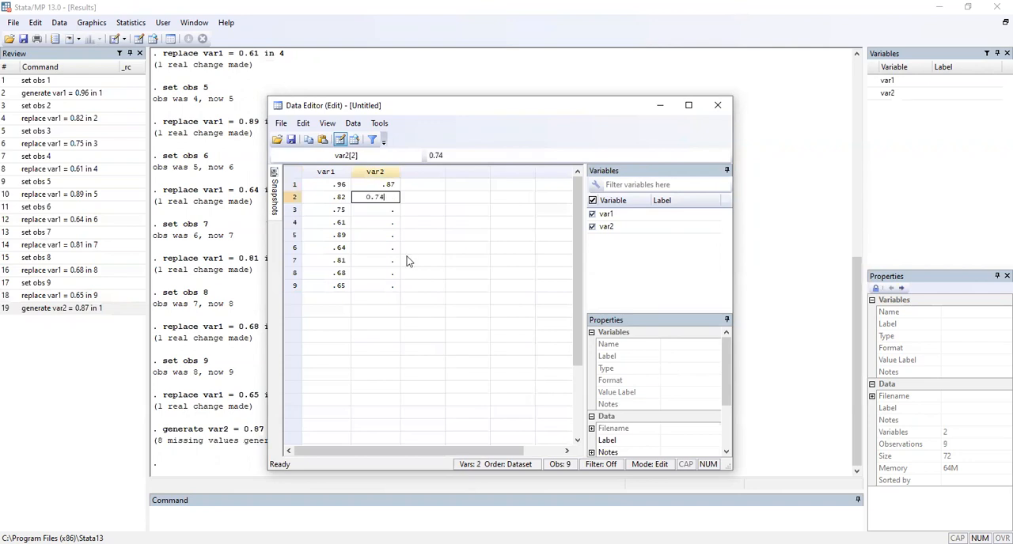
key("Return")
type("0.6")
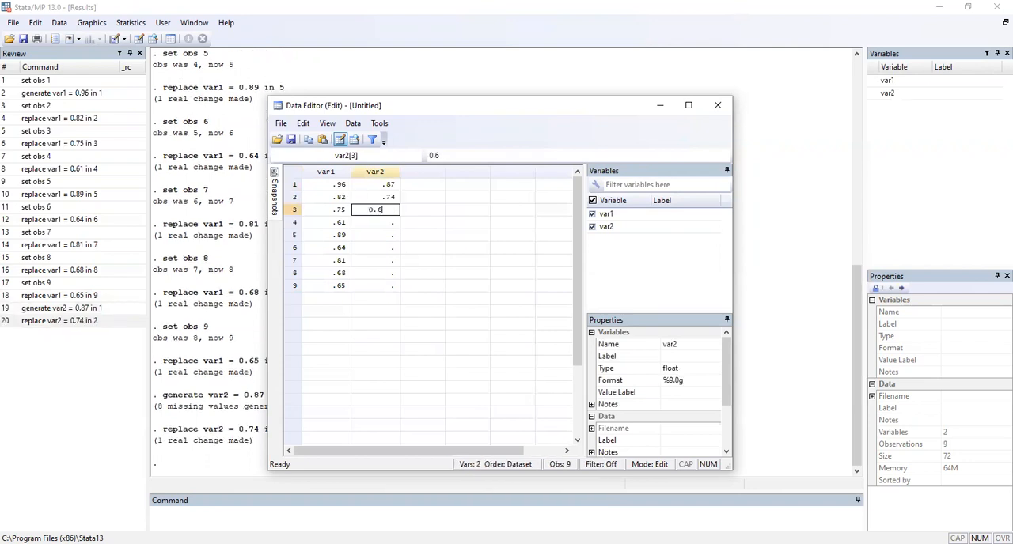
type("3")
key("Return")
Step: Continue var2 with 0.55, 0.76 and 0.70 in rows 4 to 6
type("0.")
type("55")
key("Return")
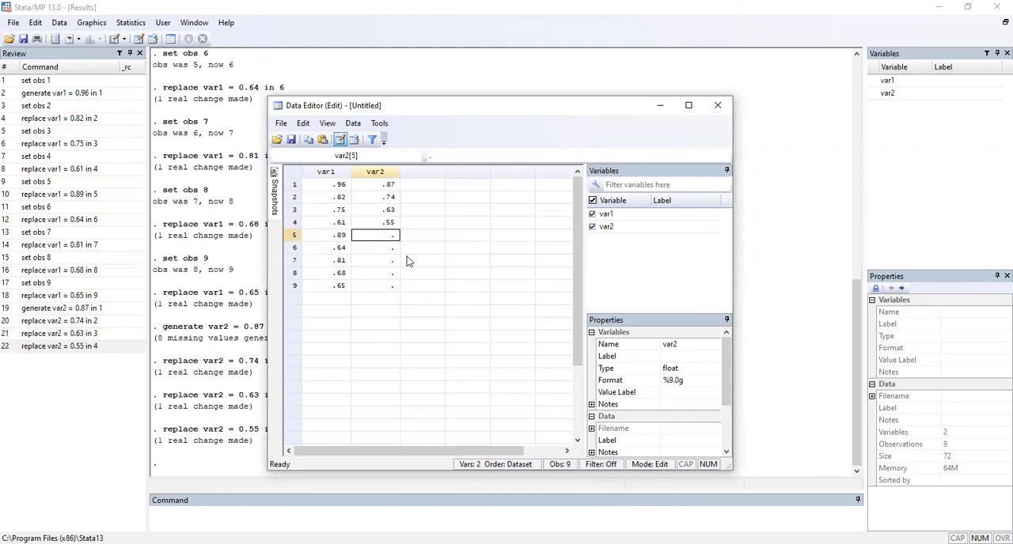
type("0.76")
key("Return")
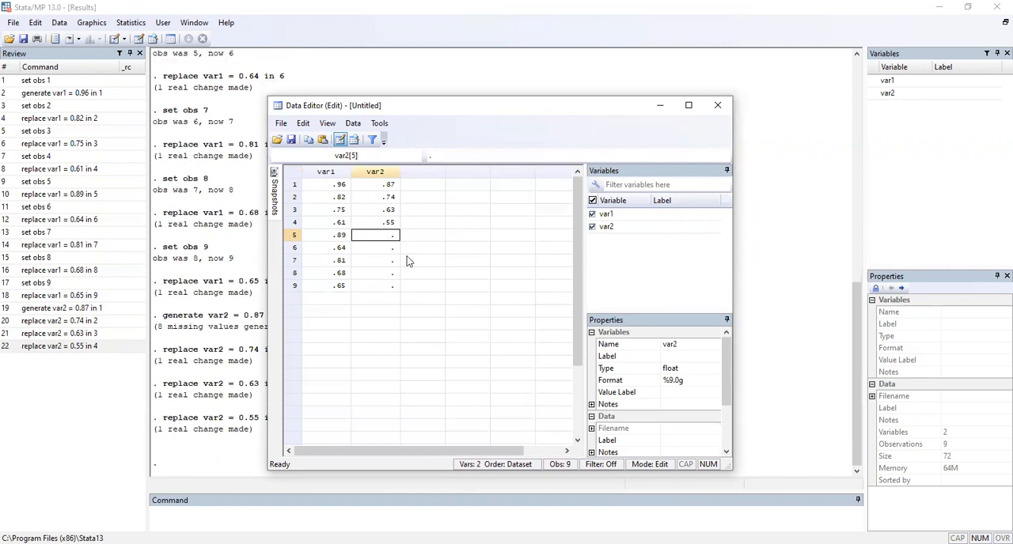
type("0.70")
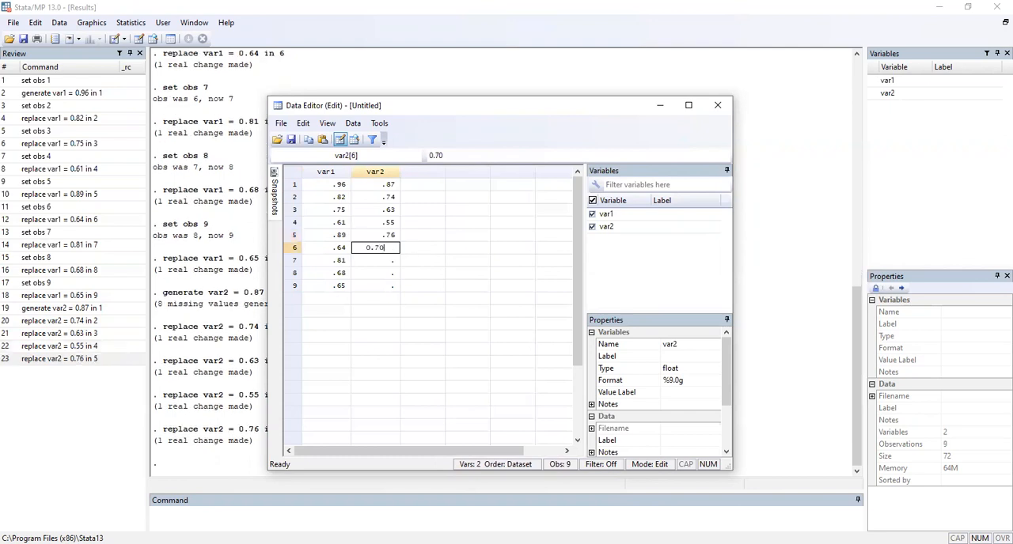
key("Return")
Step: Complete var2 with 0.69, 0.57 and 0.53 in rows 7 to 9
type("0.")
type("69")
key("Return")
type("0.57")
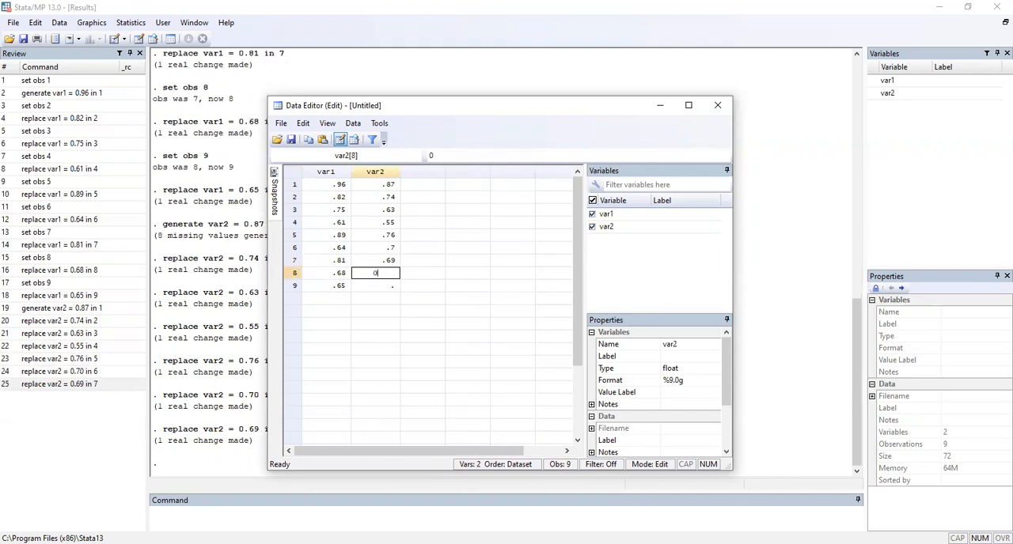
key("Return")
type("0.53")
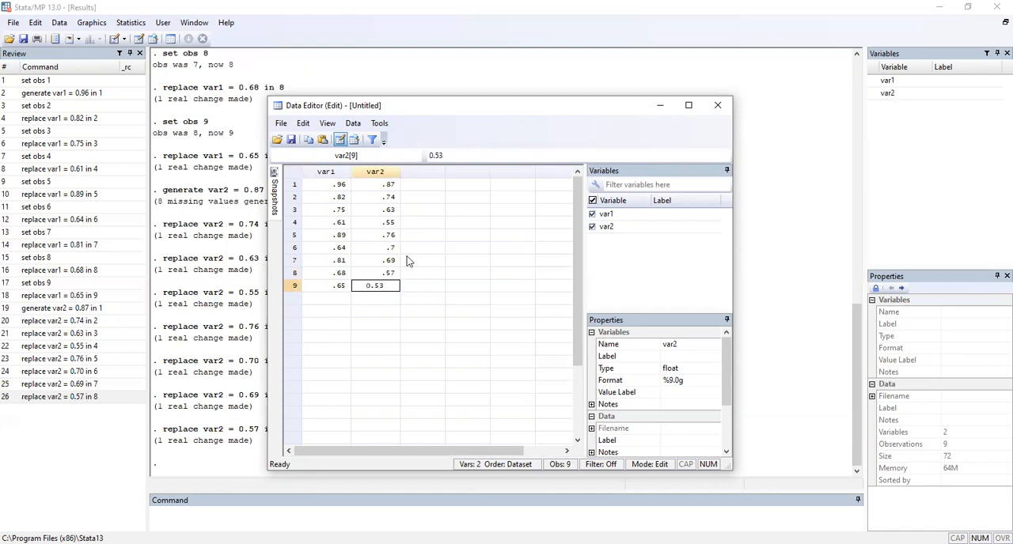
key("Return")
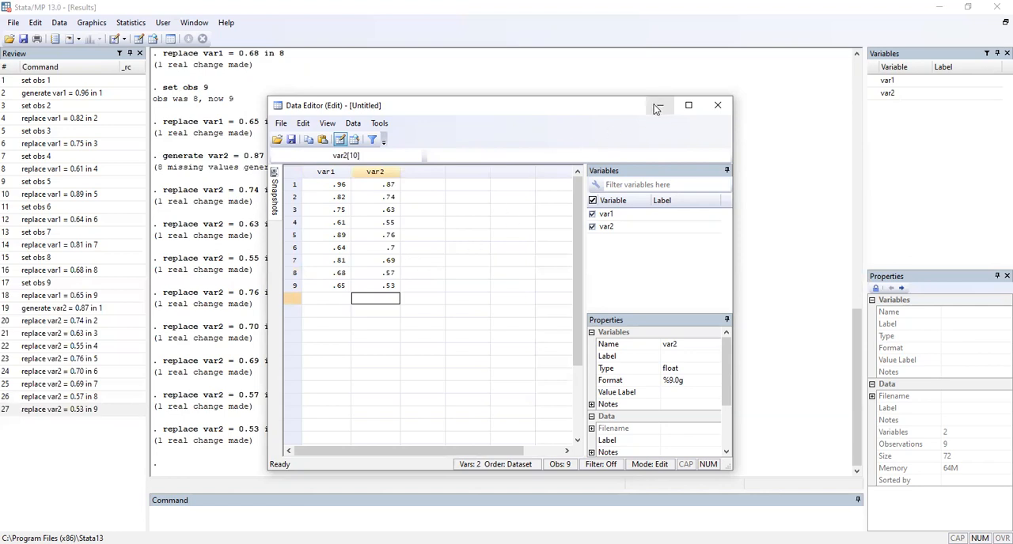
Step: Open the classical variance-comparison test and set it to two-sample using variables
left_click(142, 27)
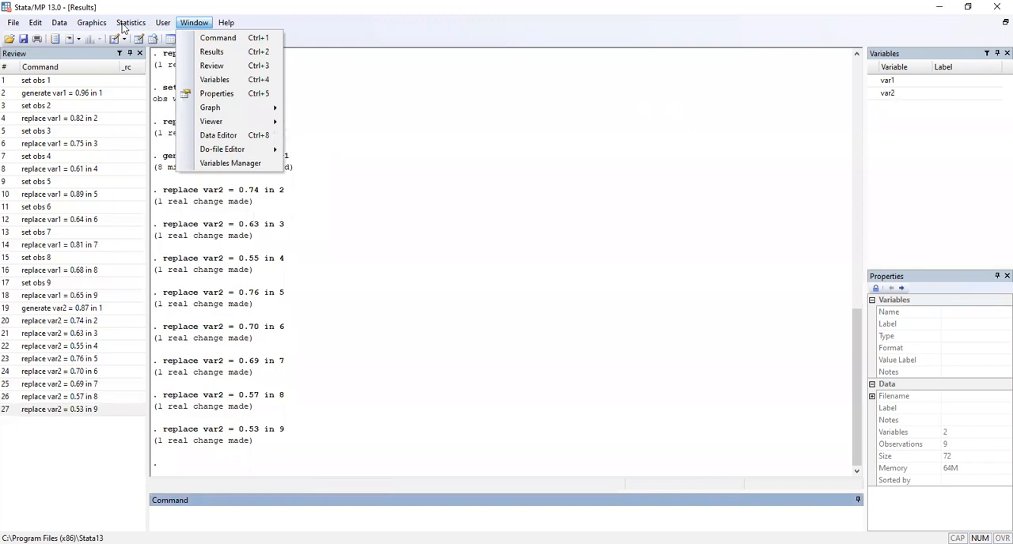
left_click(123, 25)
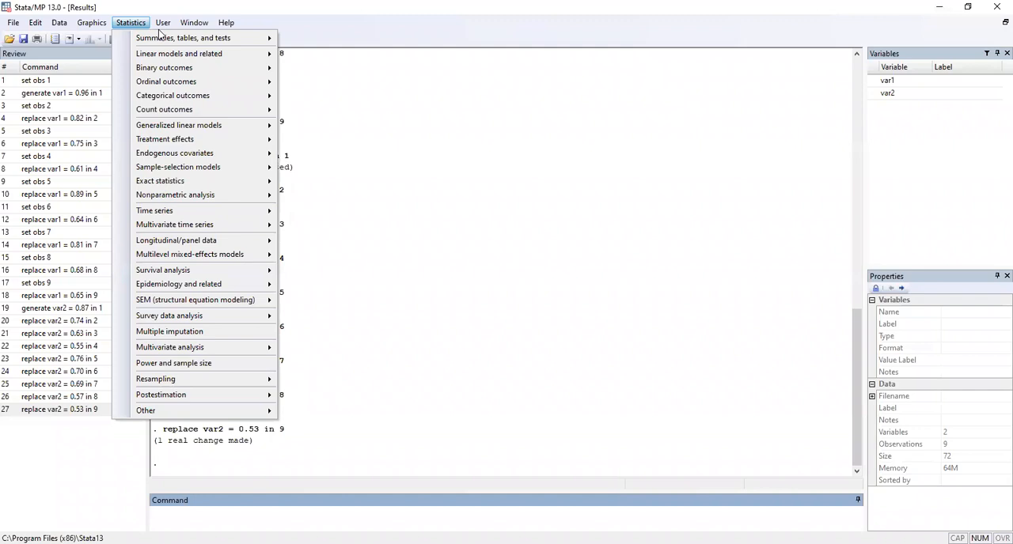
mouse_move(143, 40)
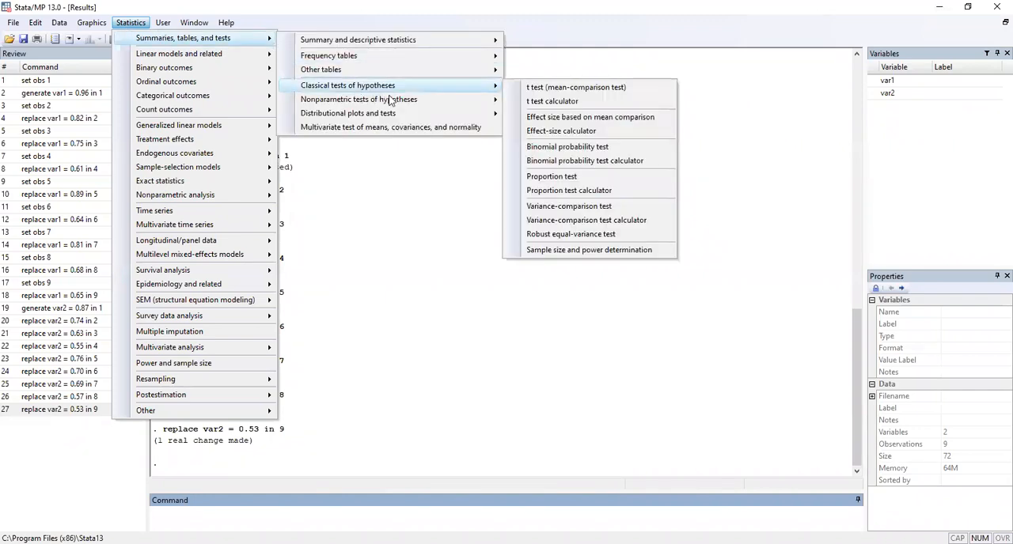
mouse_move(466, 86)
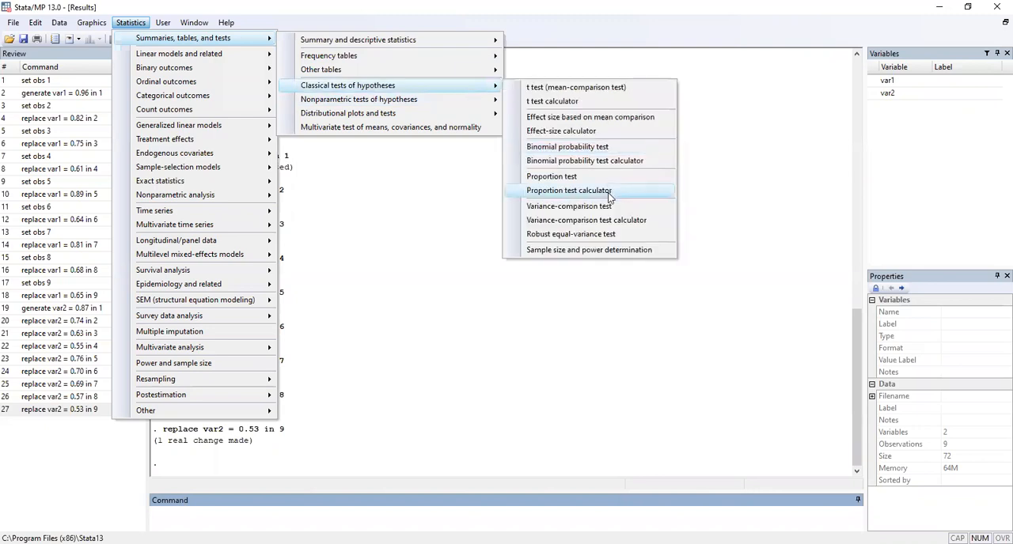
left_click(607, 207)
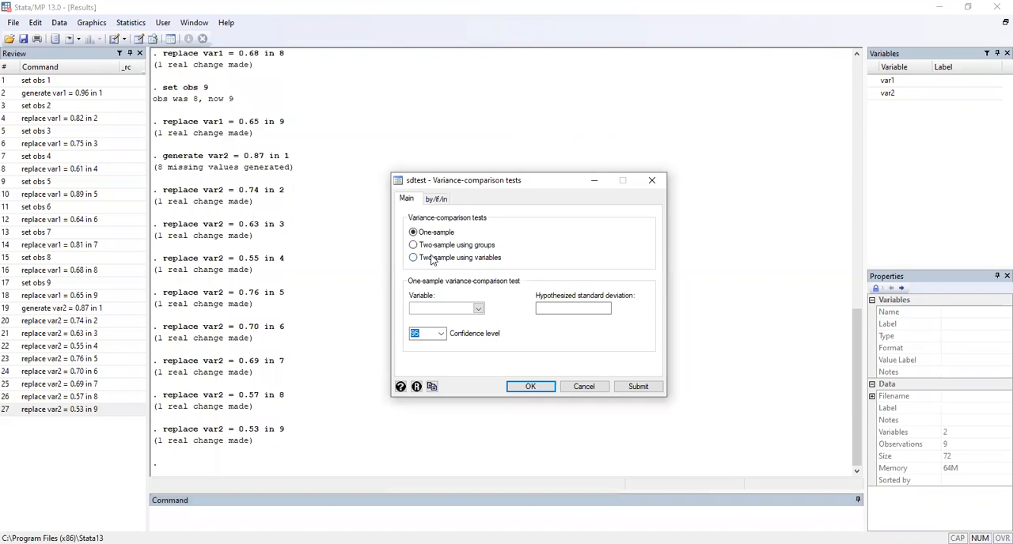
left_click(422, 259)
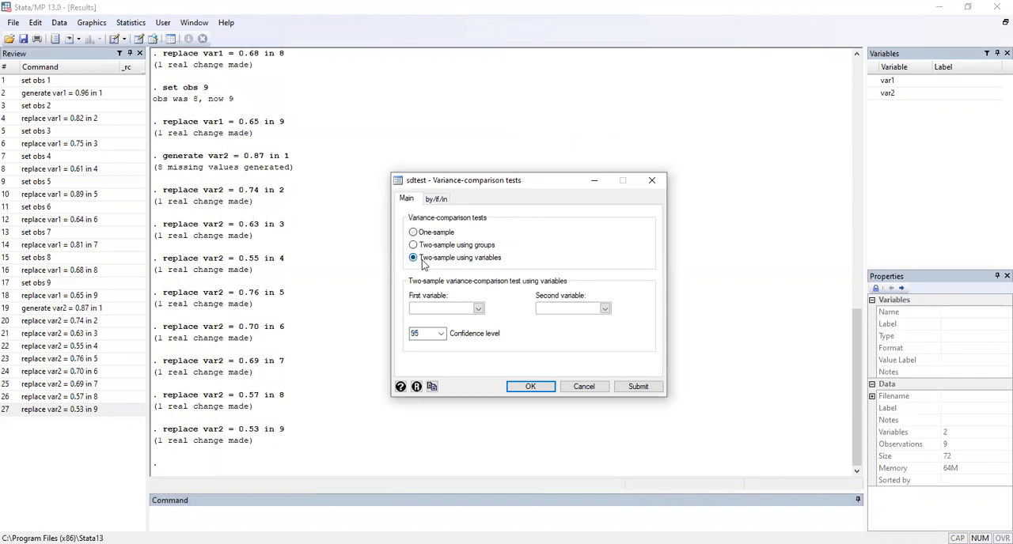
Step: Run the variance-comparison test with var1 as first variable, var2 as second variable and a 99 confidence level
left_click(454, 322)
left_click(606, 309)
left_click(561, 334)
left_click(441, 334)
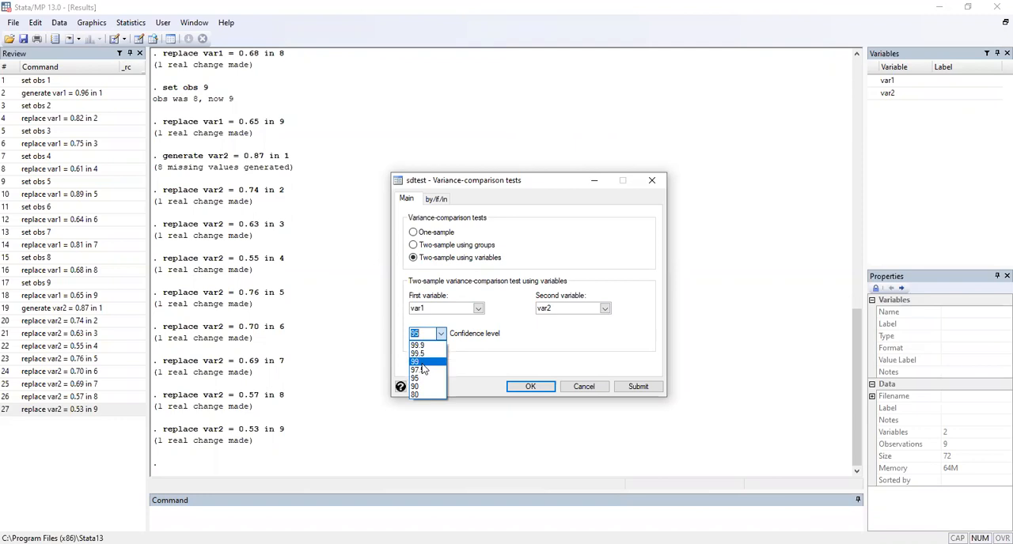
left_click(423, 363)
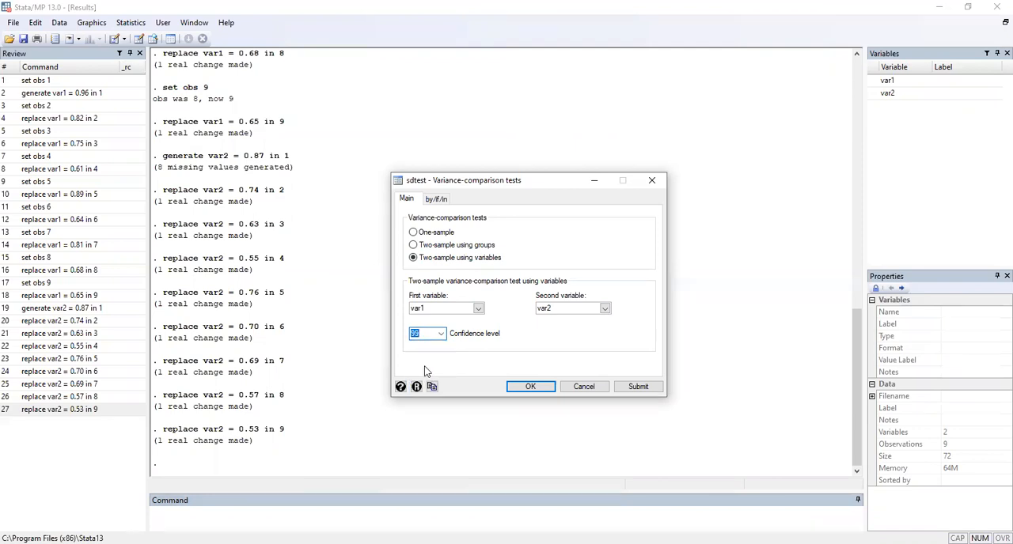
left_click(536, 390)
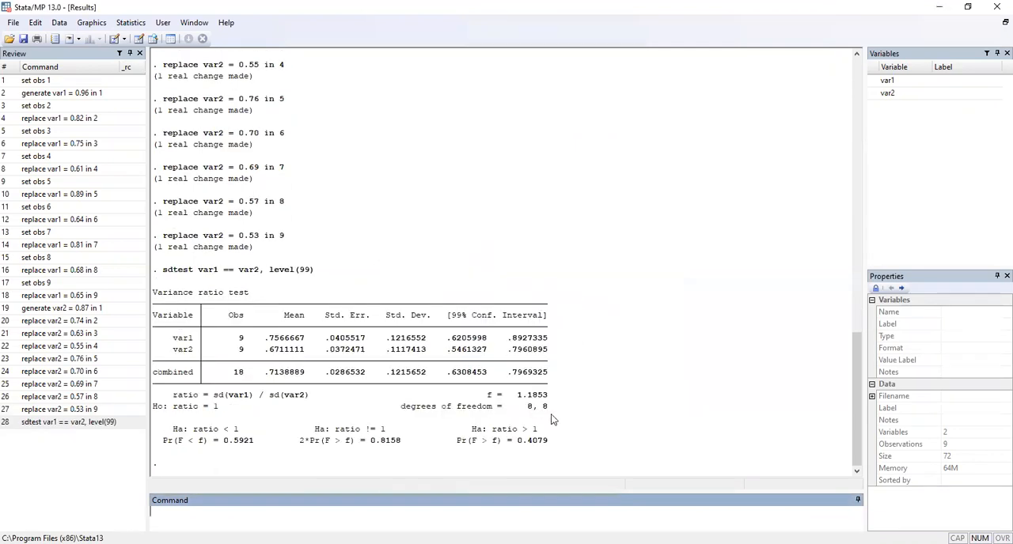